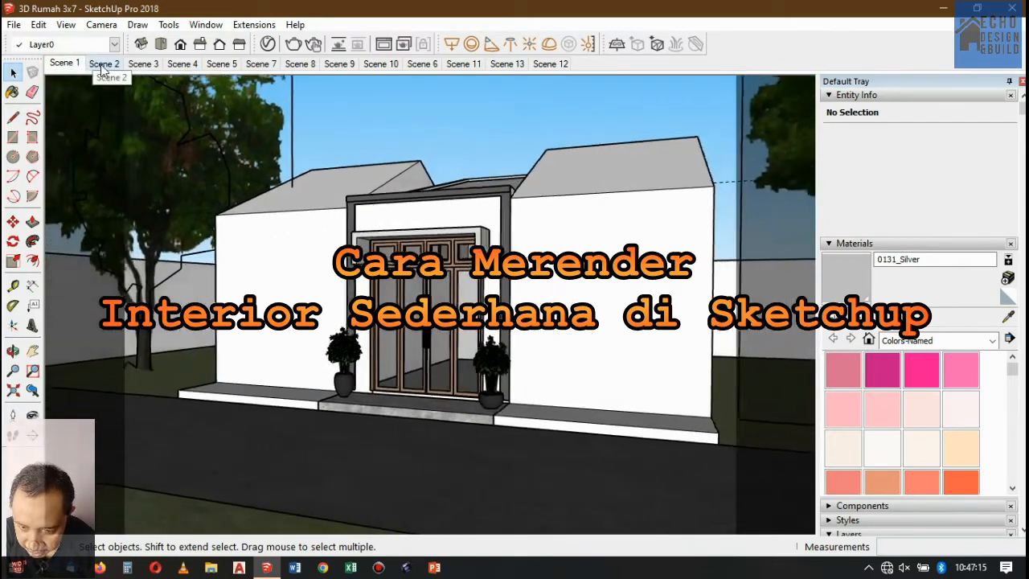
- Review the saved exterior scenes of the house and switch to the staircase interior in Scene 4
click(102, 64)
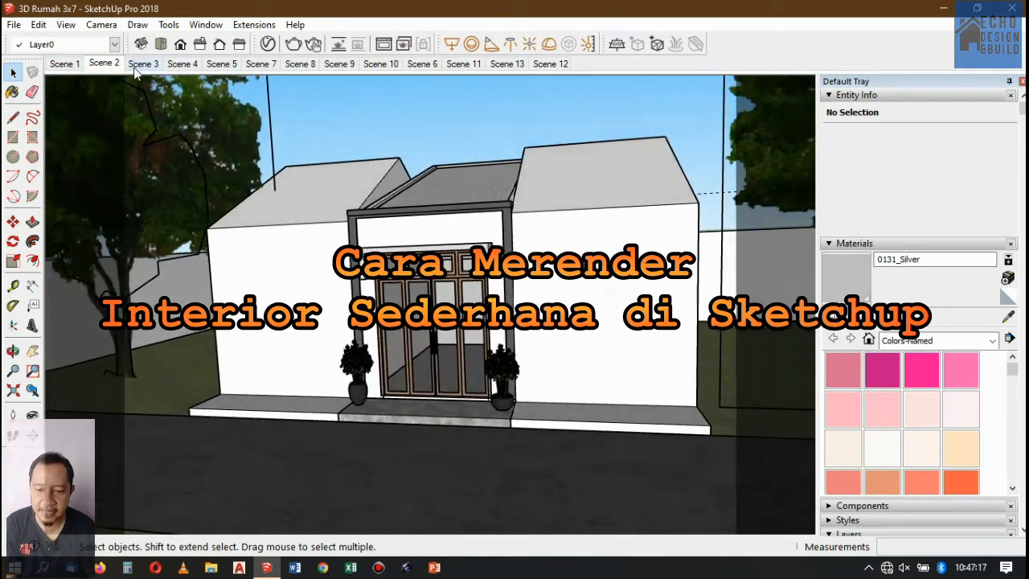
click(142, 63)
click(550, 63)
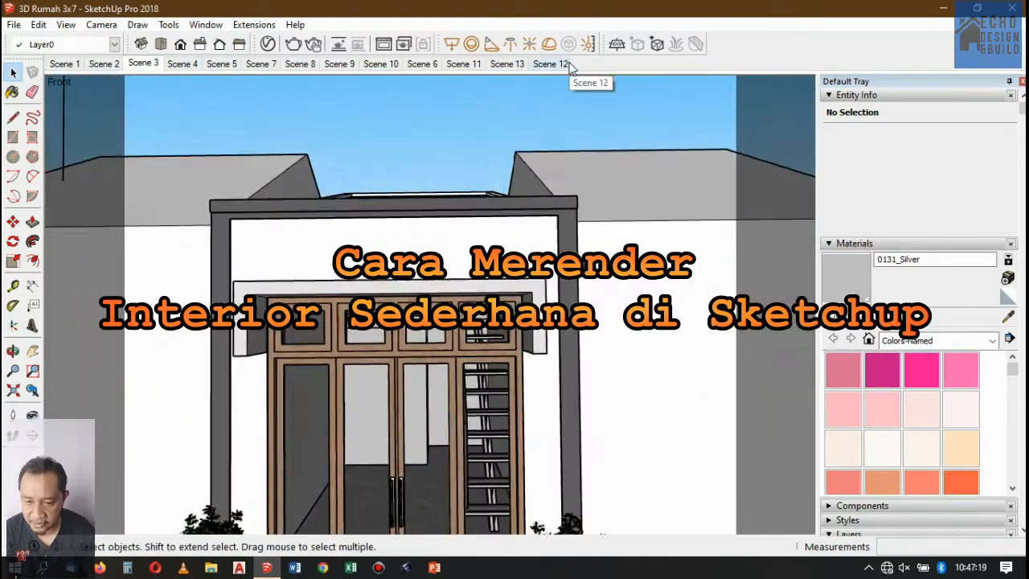
click(62, 64)
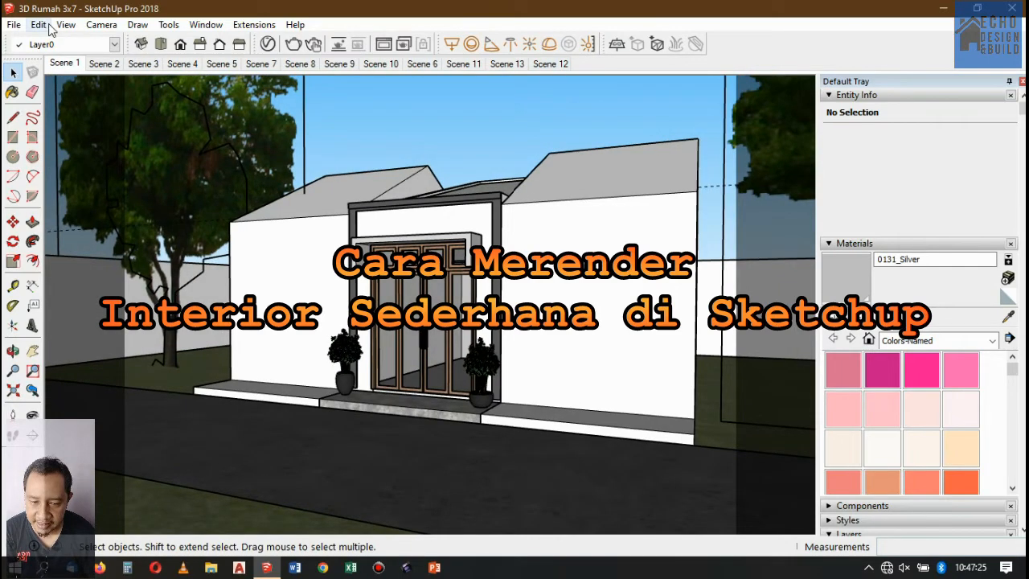
scroll(453, 280, up, 3)
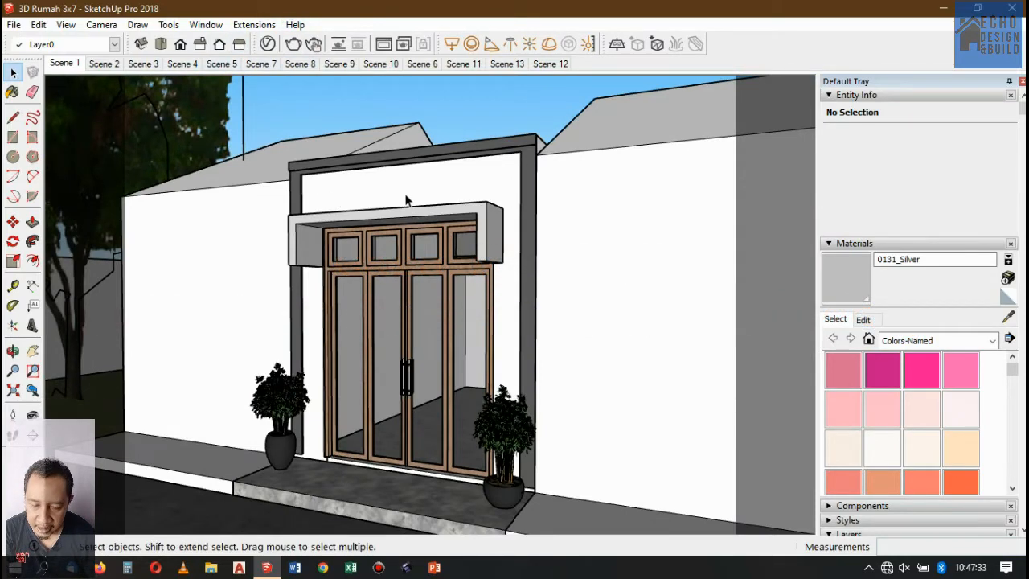
click(180, 64)
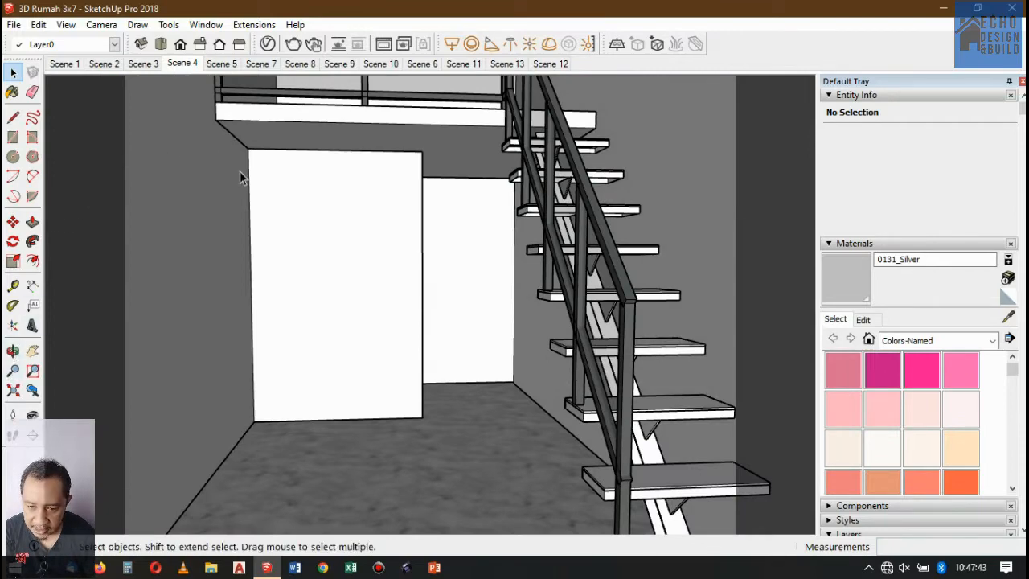
- Open the V-Ray render settings and examine the renderer and Raytrace options
click(267, 43)
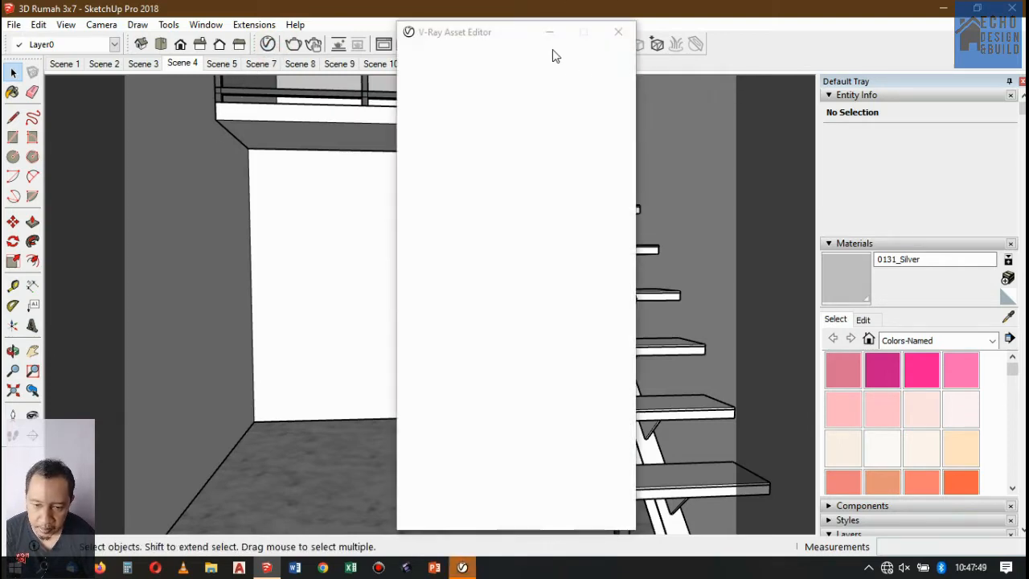
drag(479, 37, 460, 36)
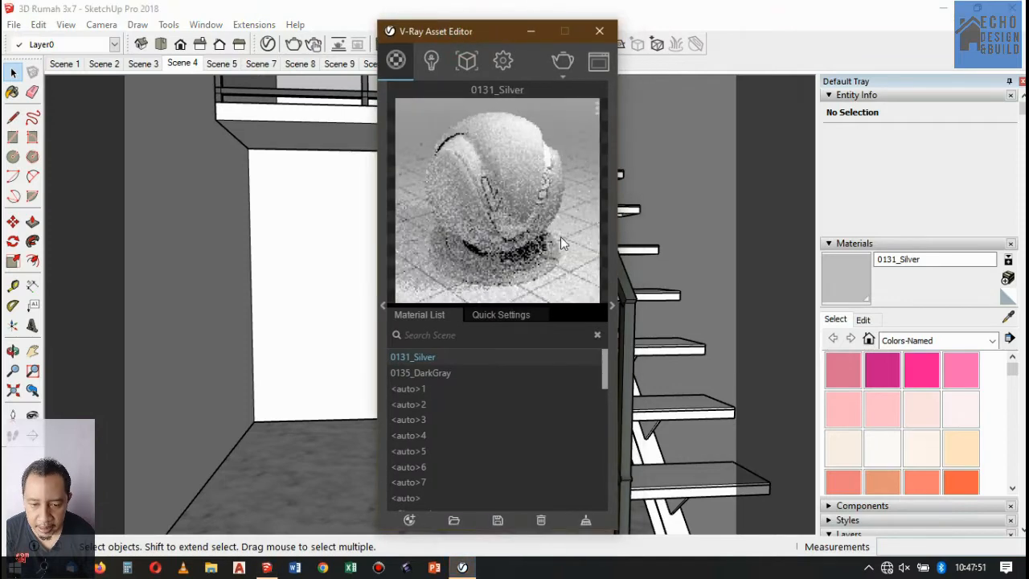
click(611, 305)
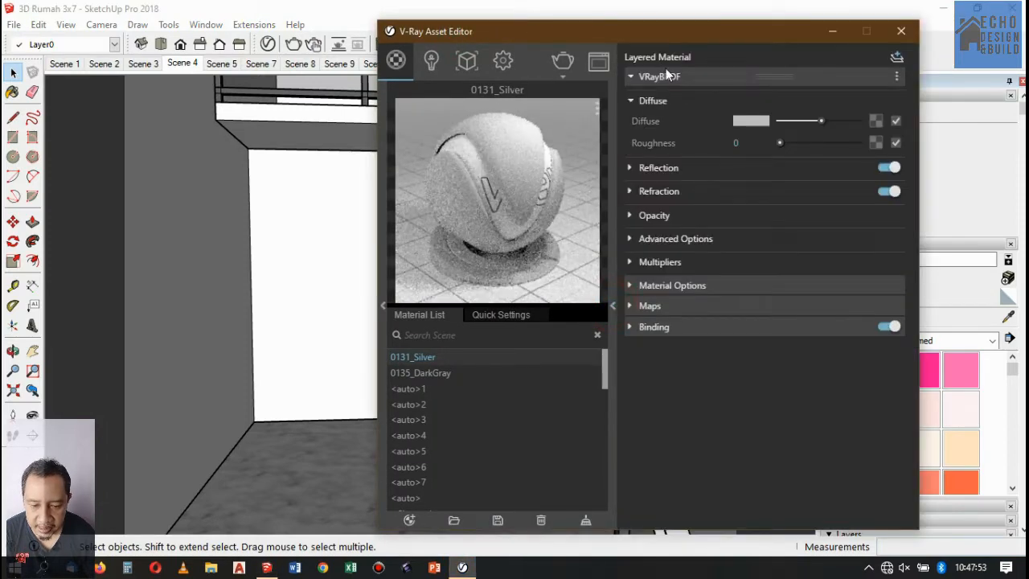
click(662, 76)
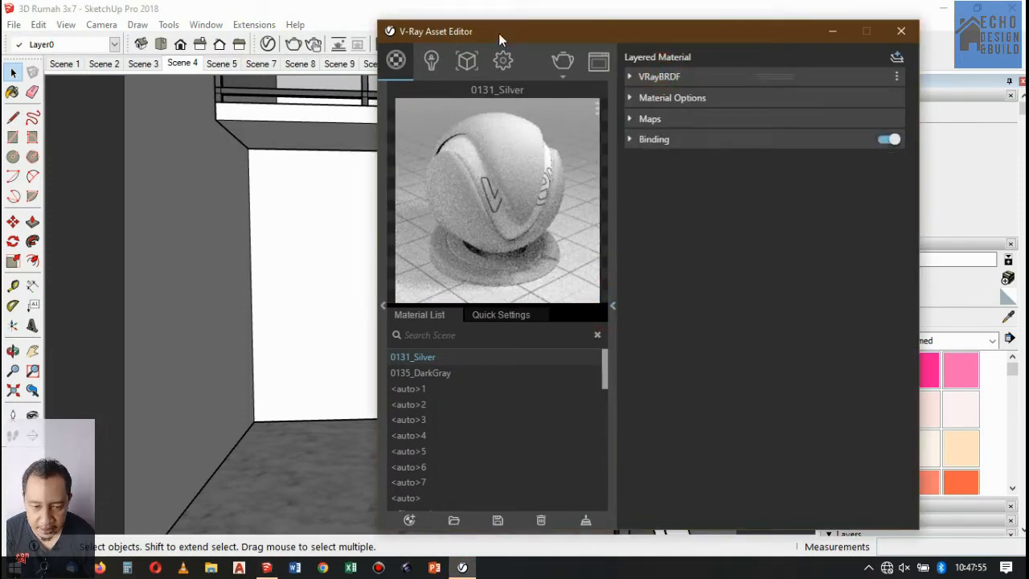
click(500, 68)
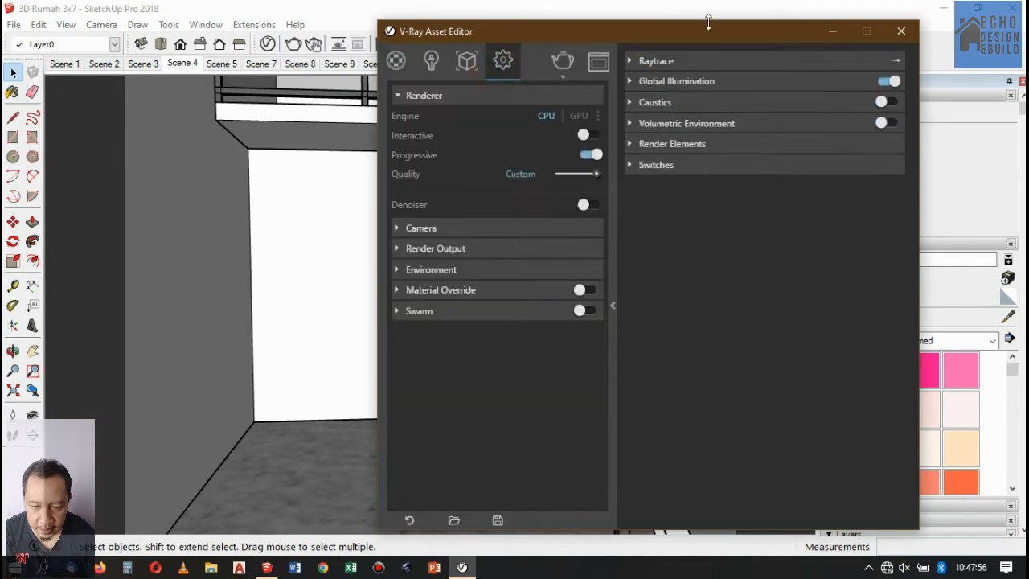
click(631, 62)
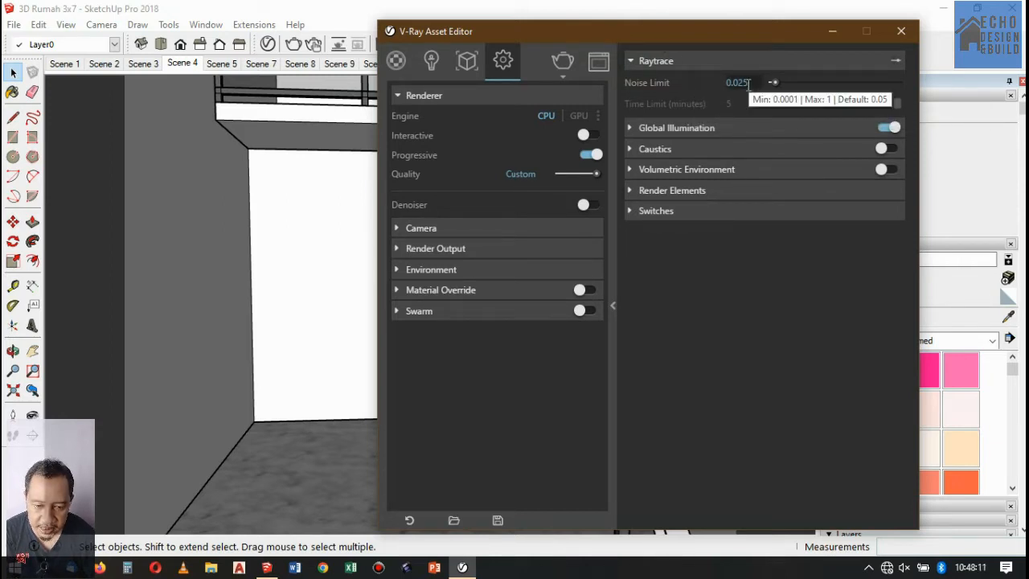
- Examine the V-Ray camera settings and the render output dimensions
click(407, 232)
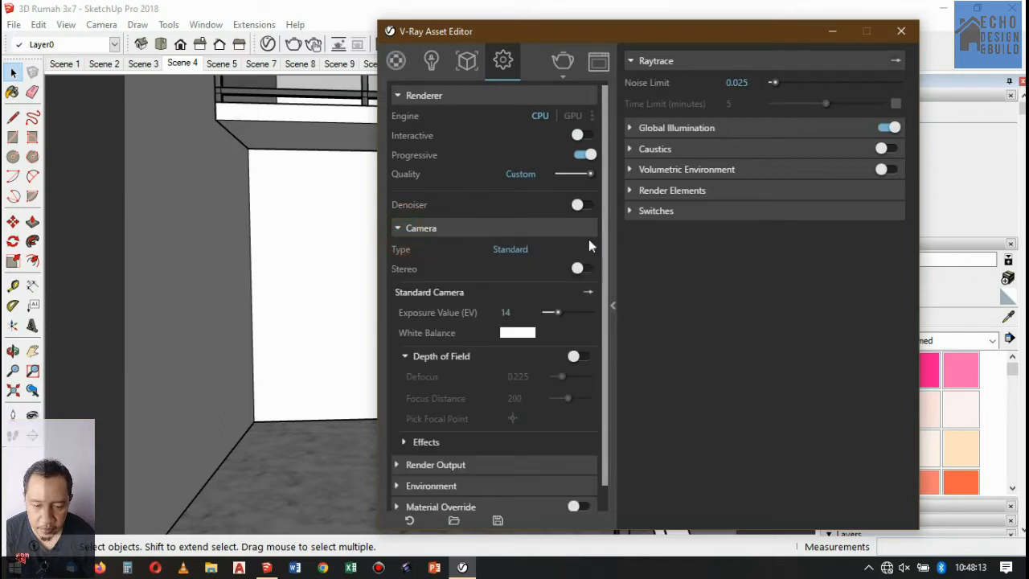
click(403, 463)
click(408, 463)
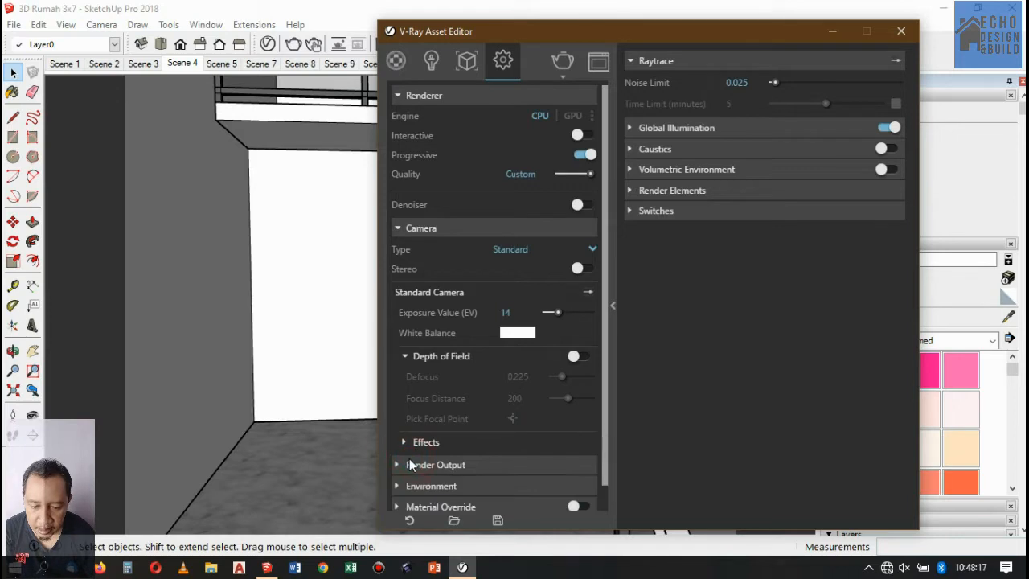
click(417, 466)
scroll(473, 450, down, 3)
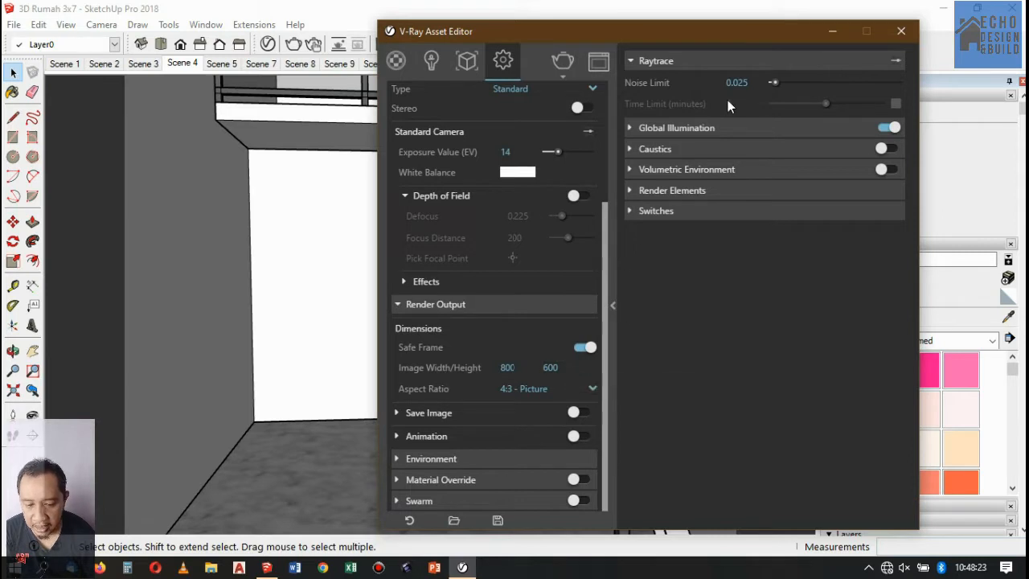
- Examine the V-Ray global illumination settings, including irradiance map and light cache, and close the Asset Editor
click(631, 128)
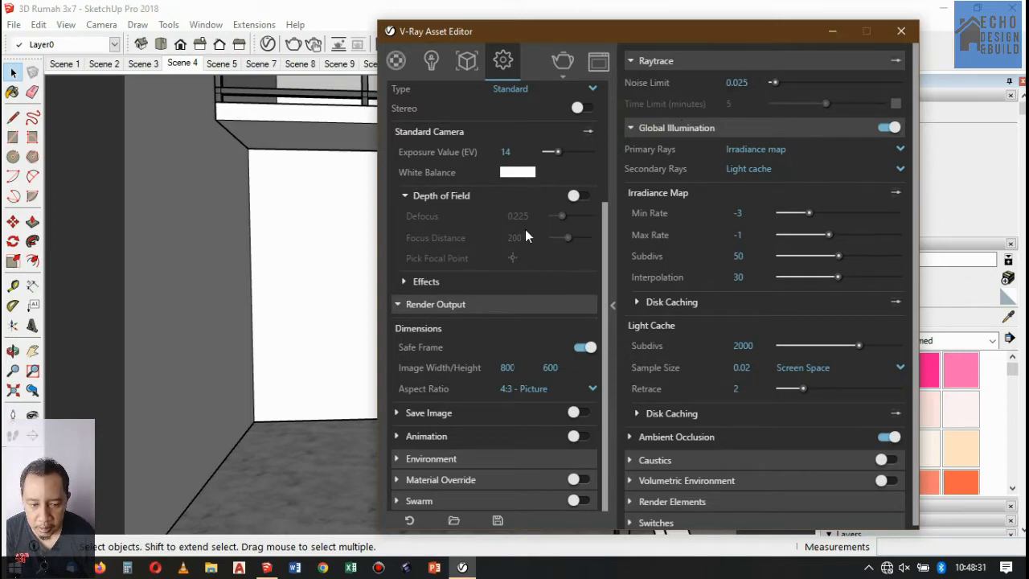
scroll(524, 227, up, 4)
scroll(738, 229, down, 1)
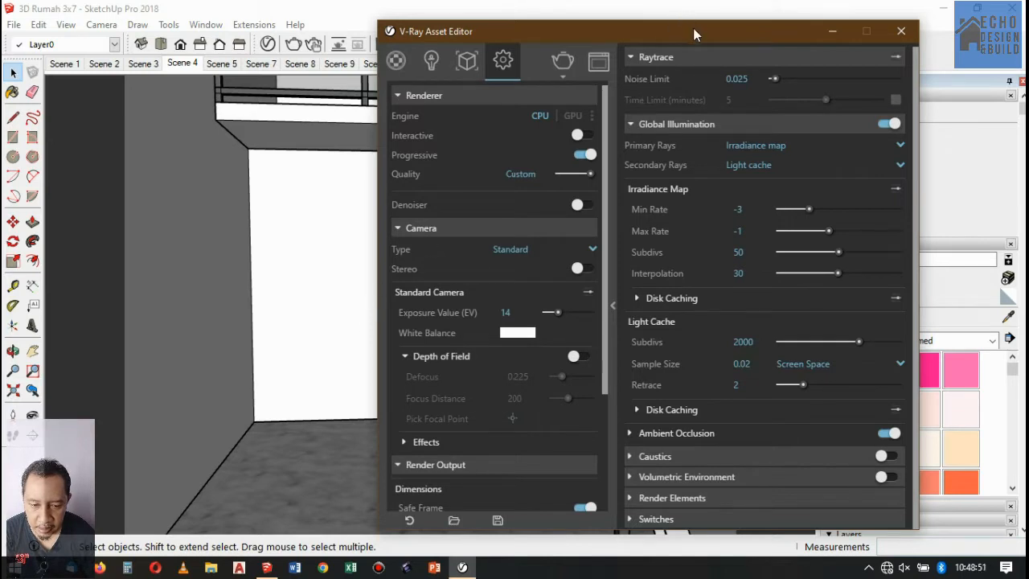
drag(680, 36, 661, 31)
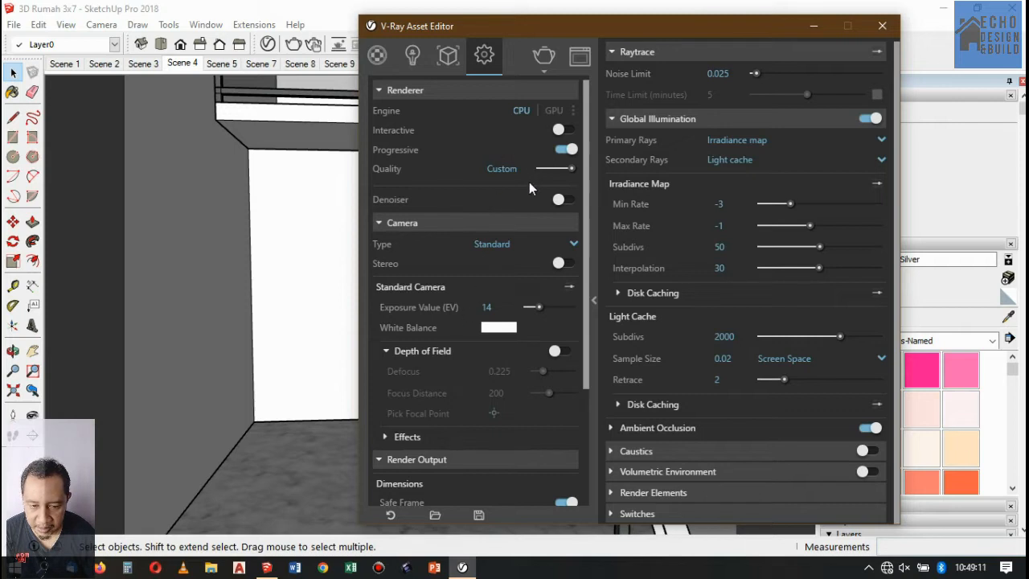
click(599, 32)
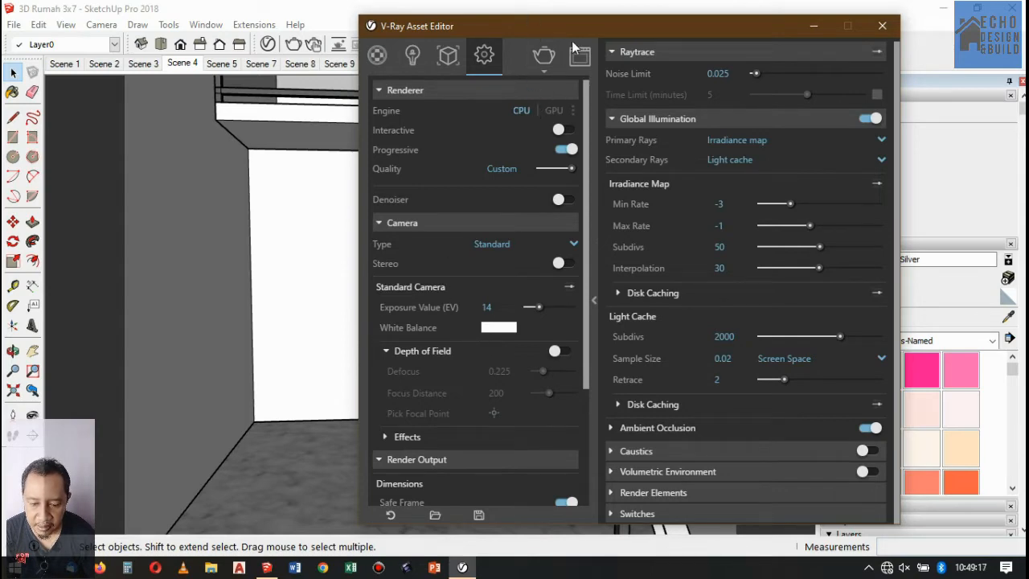
click(881, 26)
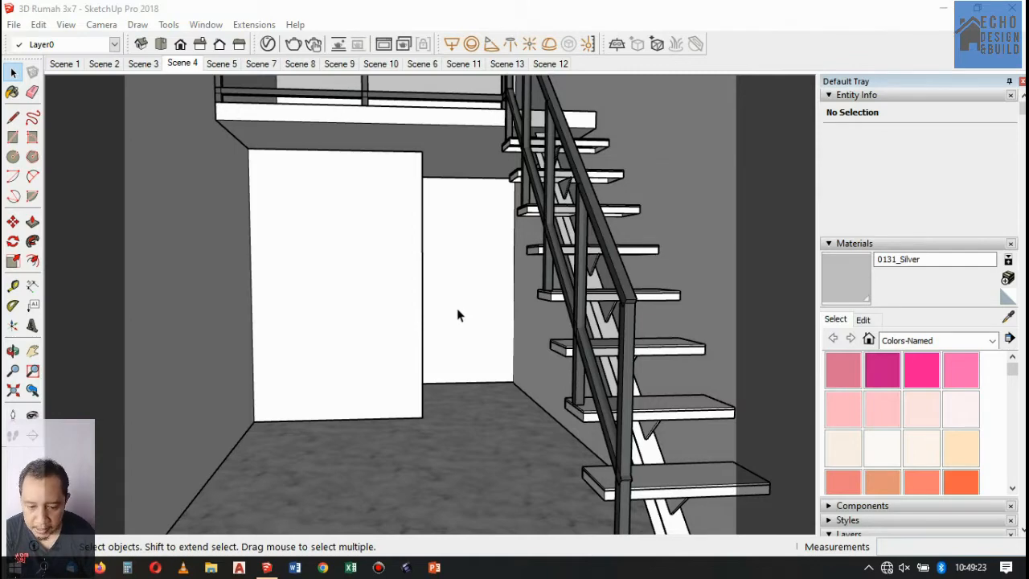
- Start importing a model and browse to the sofa folder of the Sketchup2018 LIBRARY
click(14, 25)
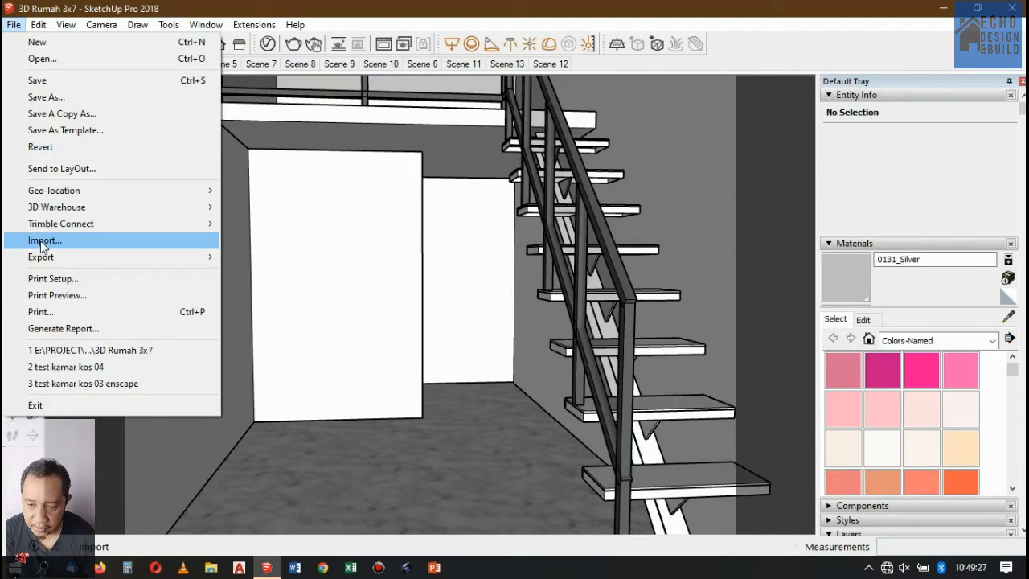
key(Escape)
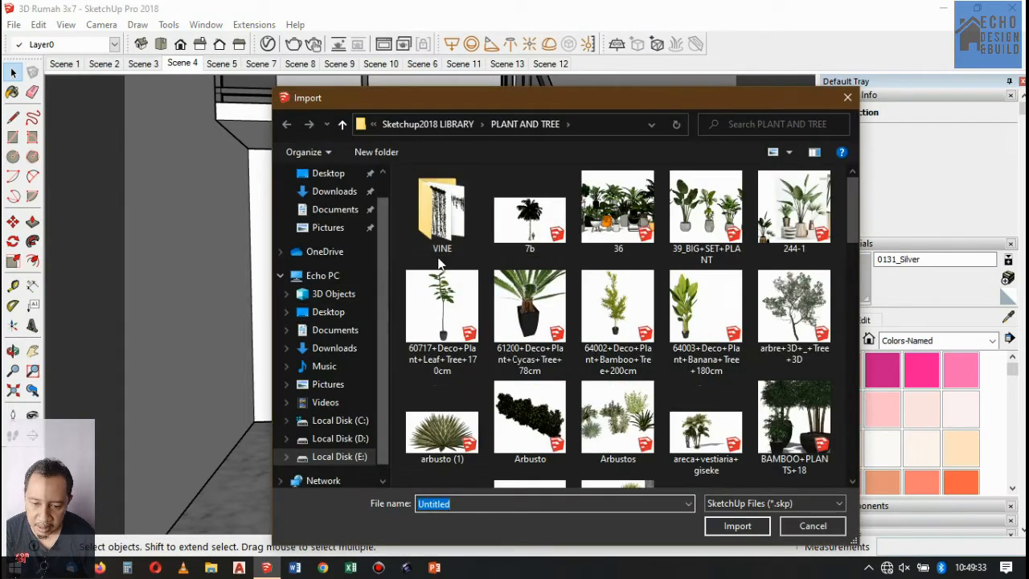
click(343, 125)
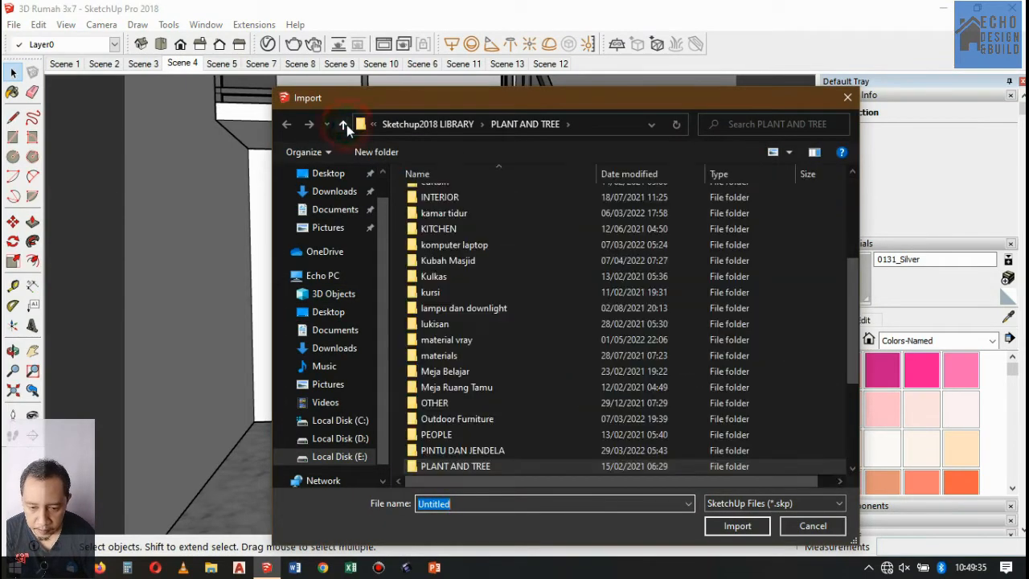
click(454, 339)
scroll(450, 361, down, 1)
scroll(448, 388, down, 3)
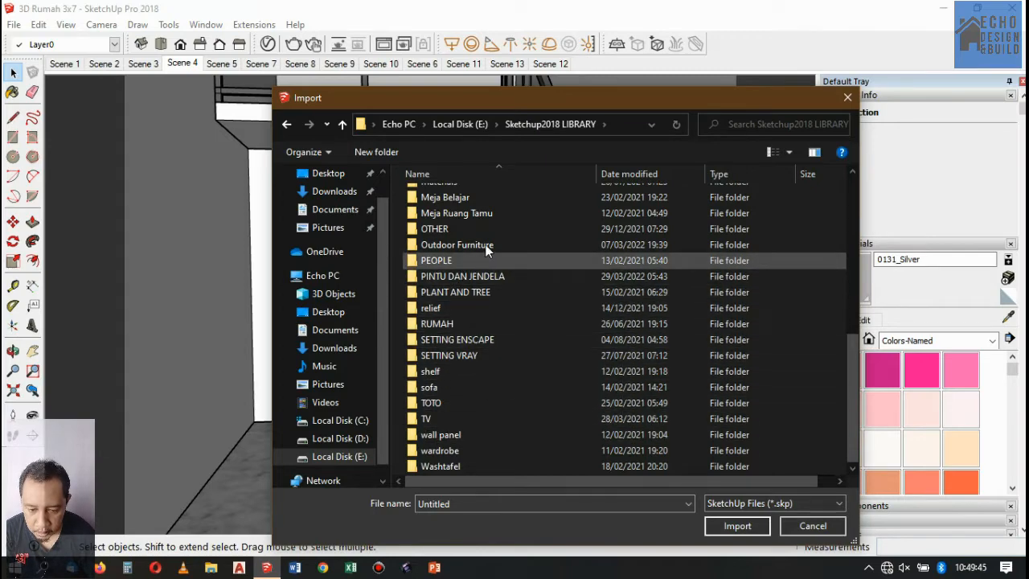
scroll(473, 225, up, 1)
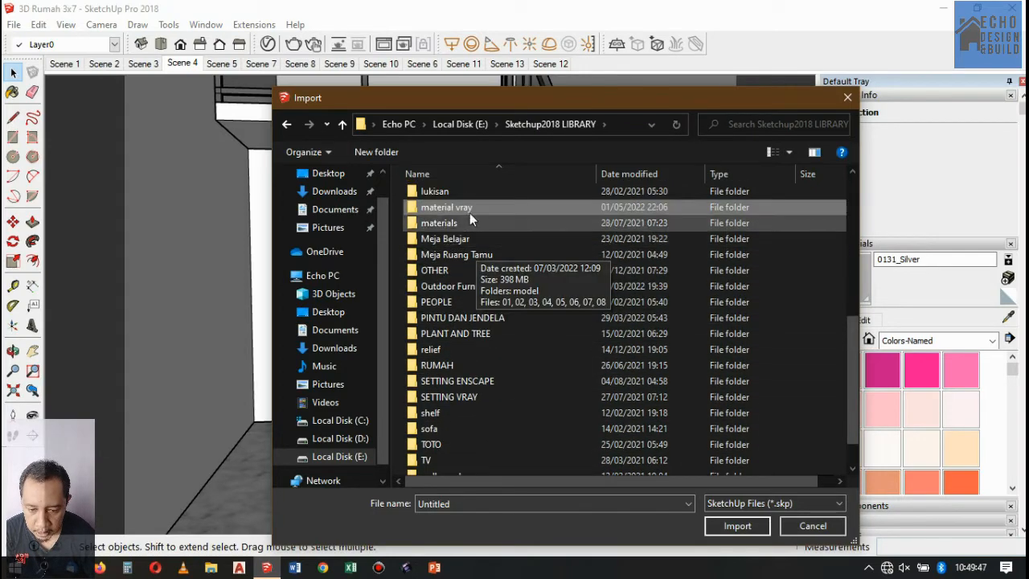
scroll(446, 297, down, 1)
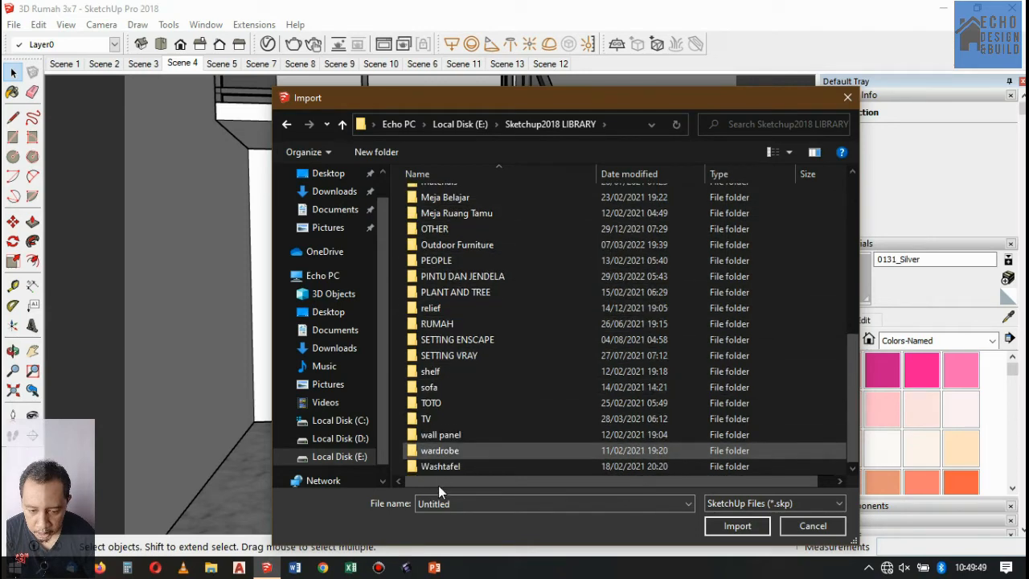
click(445, 389)
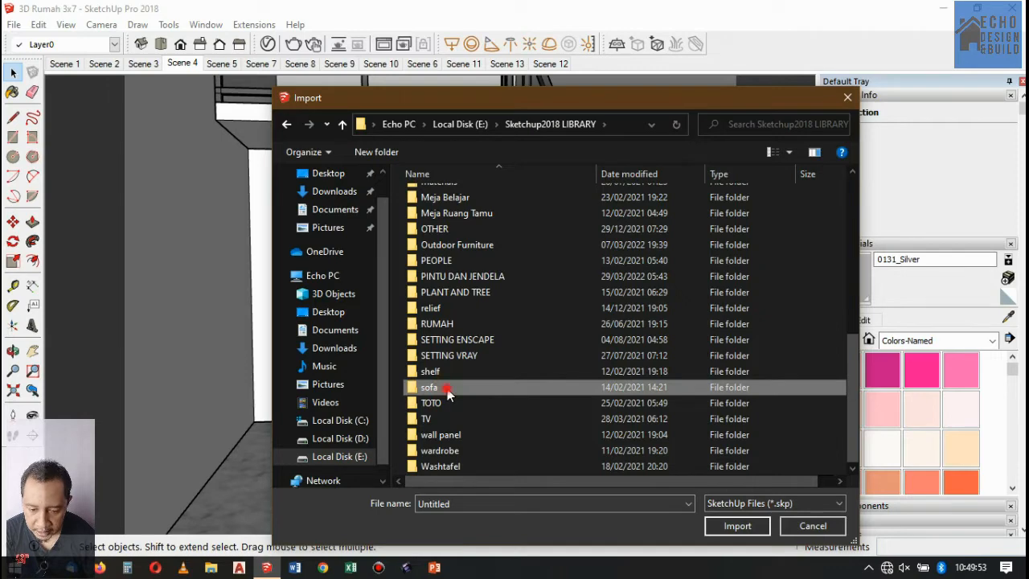
double_click(445, 388)
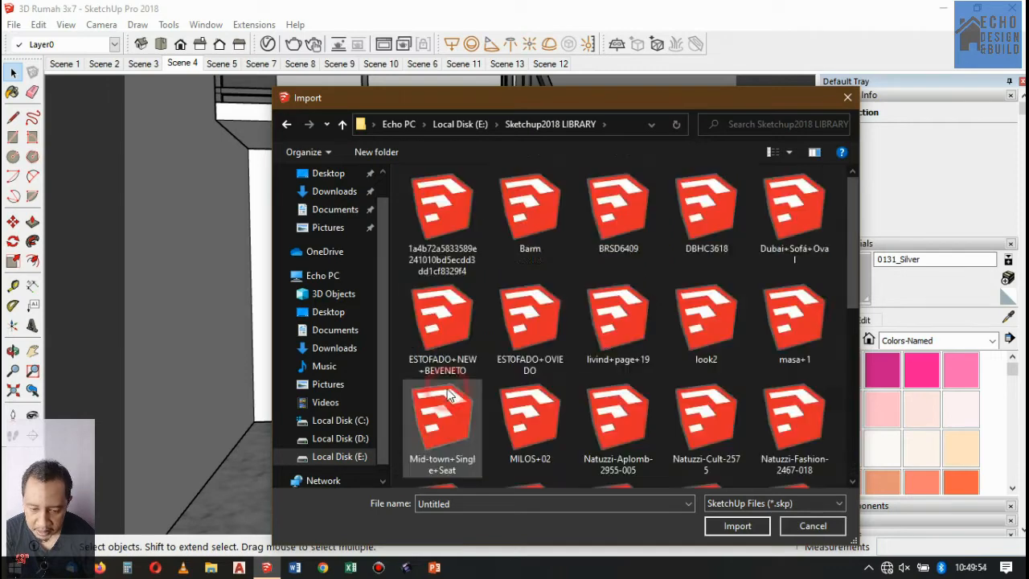
- Try the DBHC3618 sofa model on the floor beside the staircase, and delete it
click(711, 189)
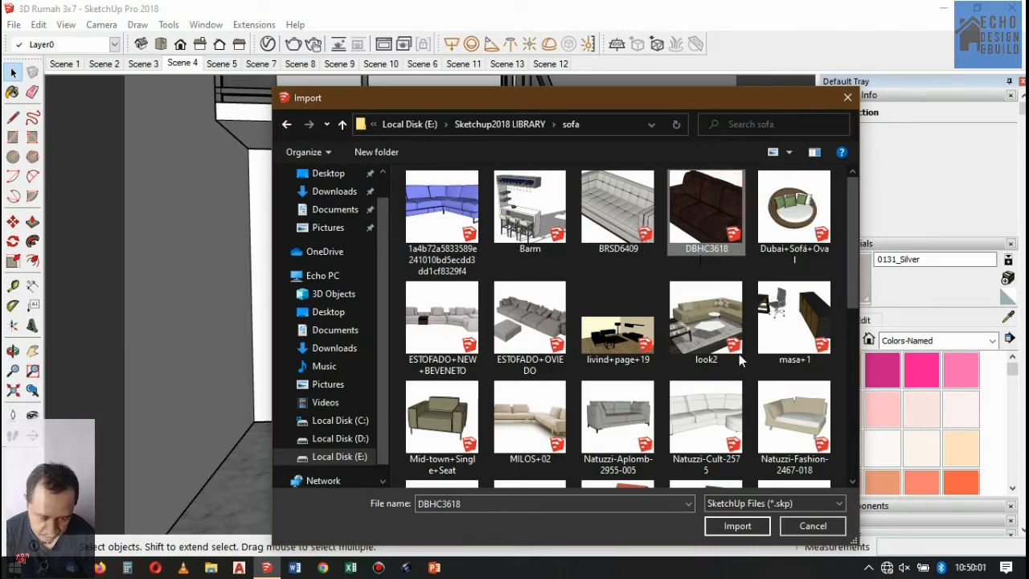
click(728, 527)
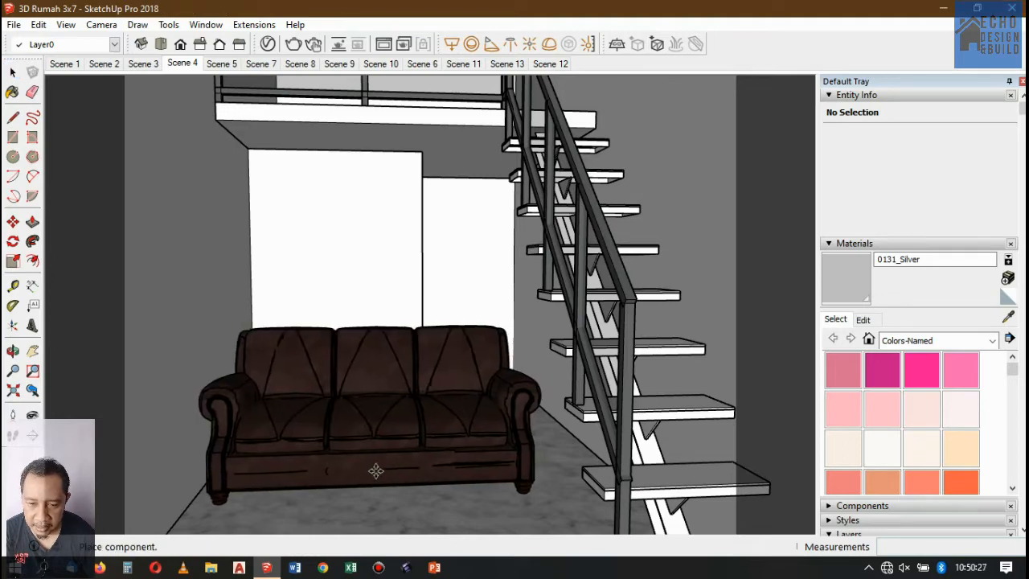
click(375, 470)
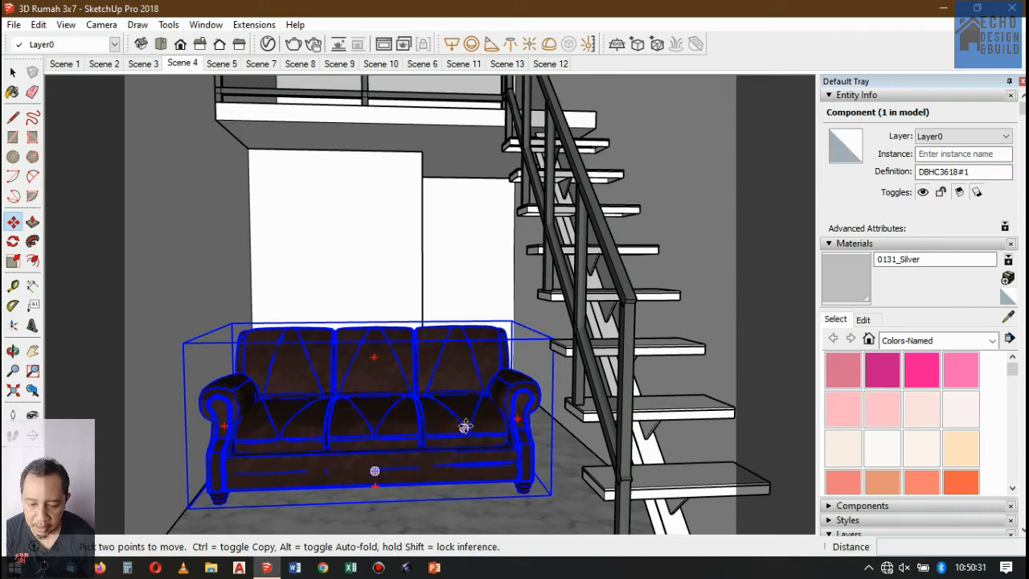
key(Delete)
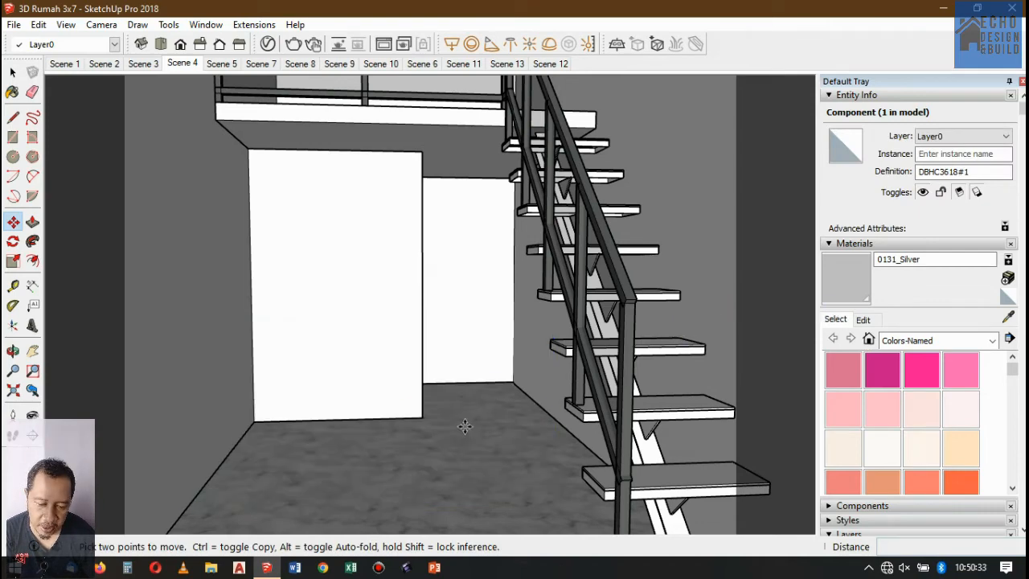
- Import the Natuzzi-Zelig-2560-145 sofa from the sofa library folder and place it on the floor beside the staircase
click(12, 25)
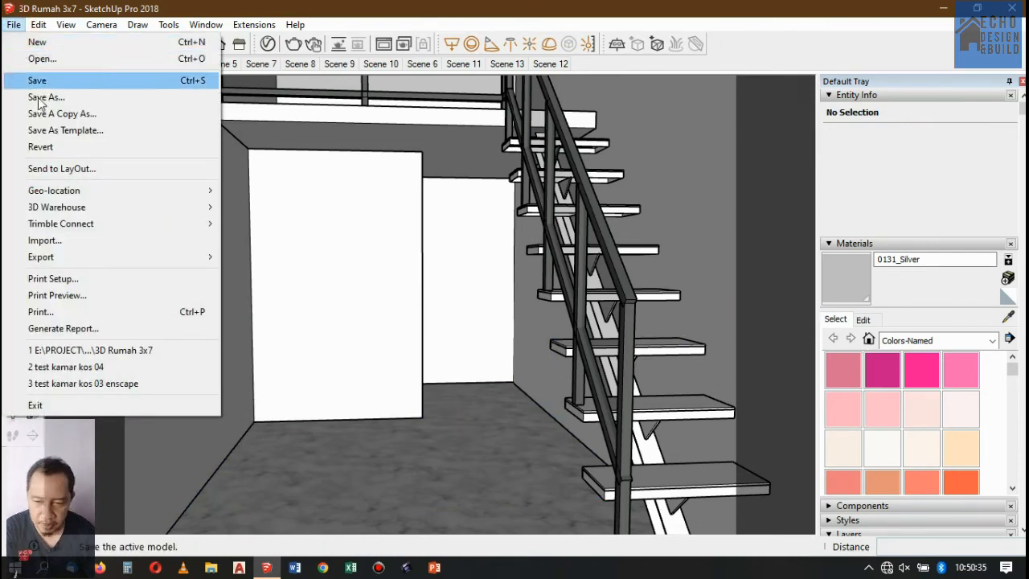
click(63, 240)
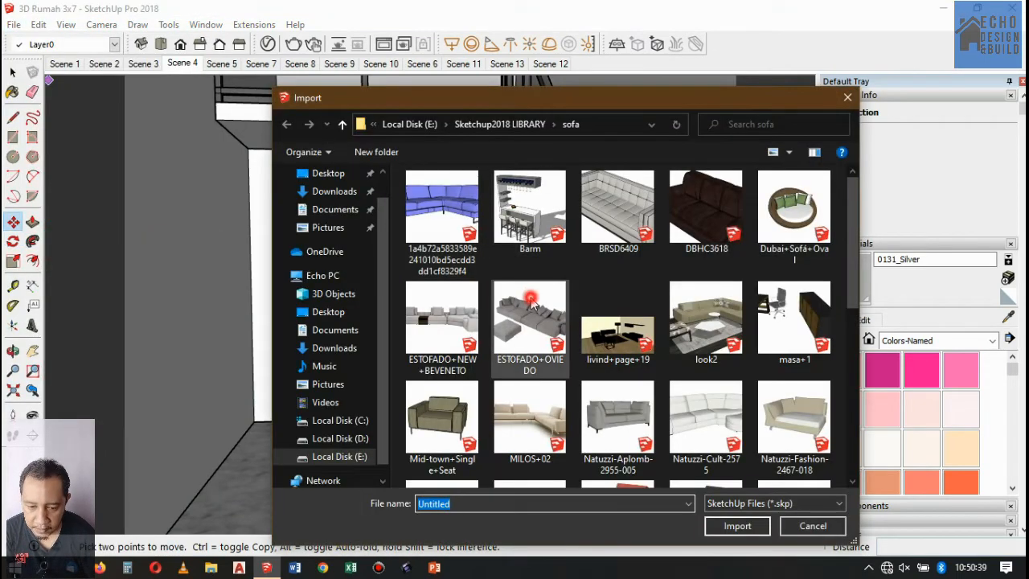
click(530, 303)
click(619, 409)
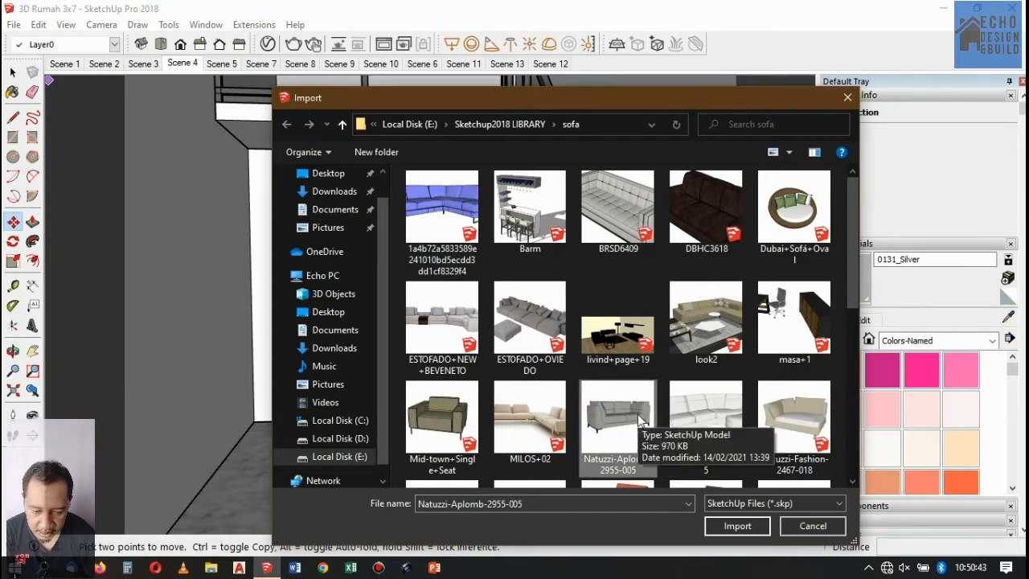
scroll(640, 424, down, 3)
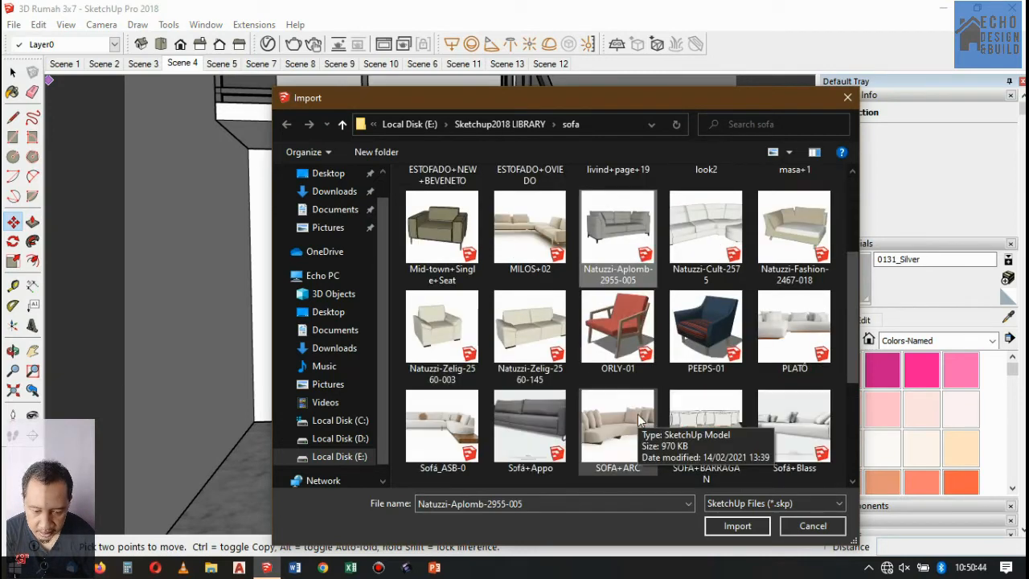
click(524, 332)
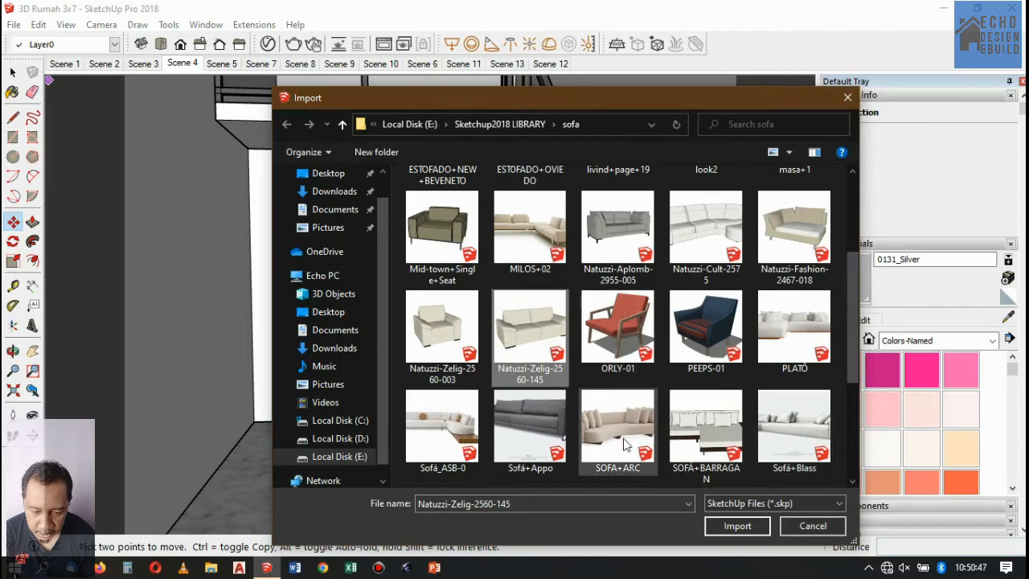
click(734, 526)
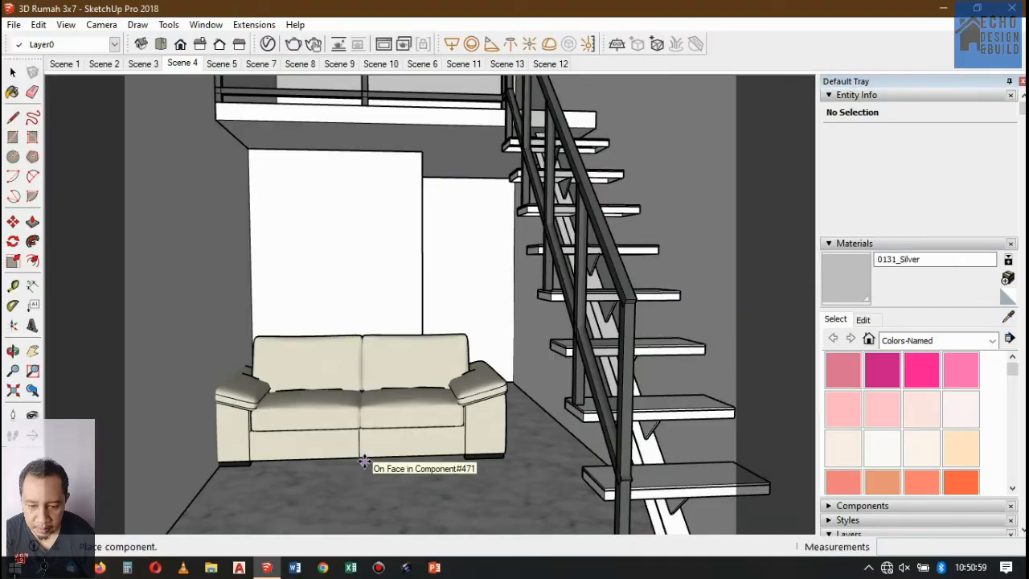
click(396, 466)
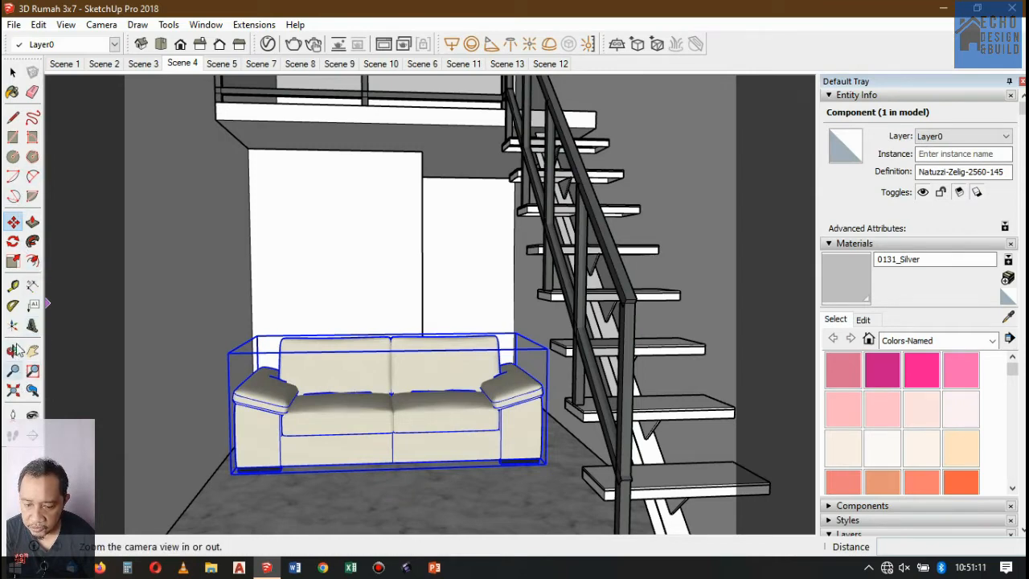
- Rotate the sofa about a quarter turn on the floor so it faces the staircase, and restore the Scene 4 view
click(19, 231)
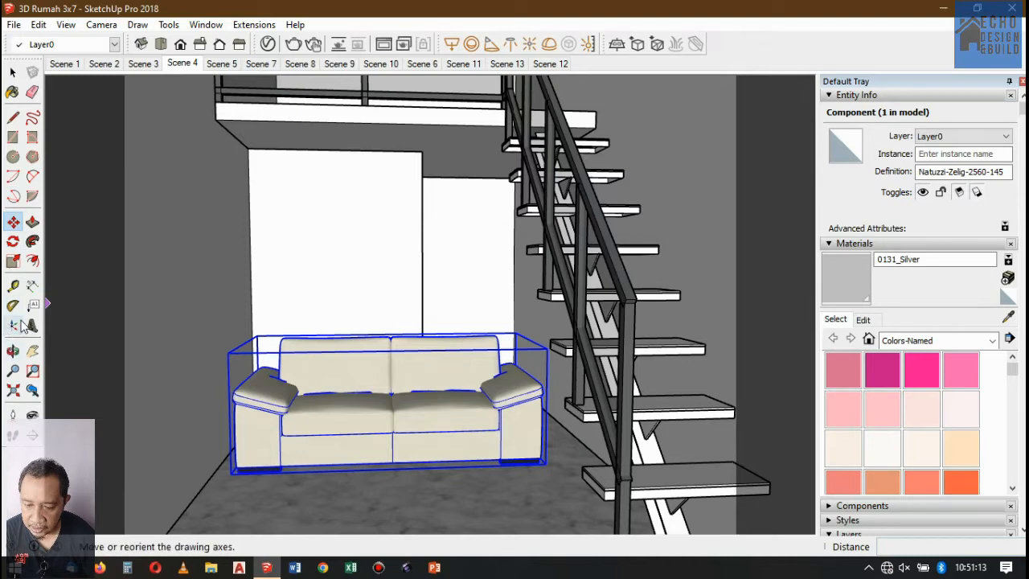
click(13, 243)
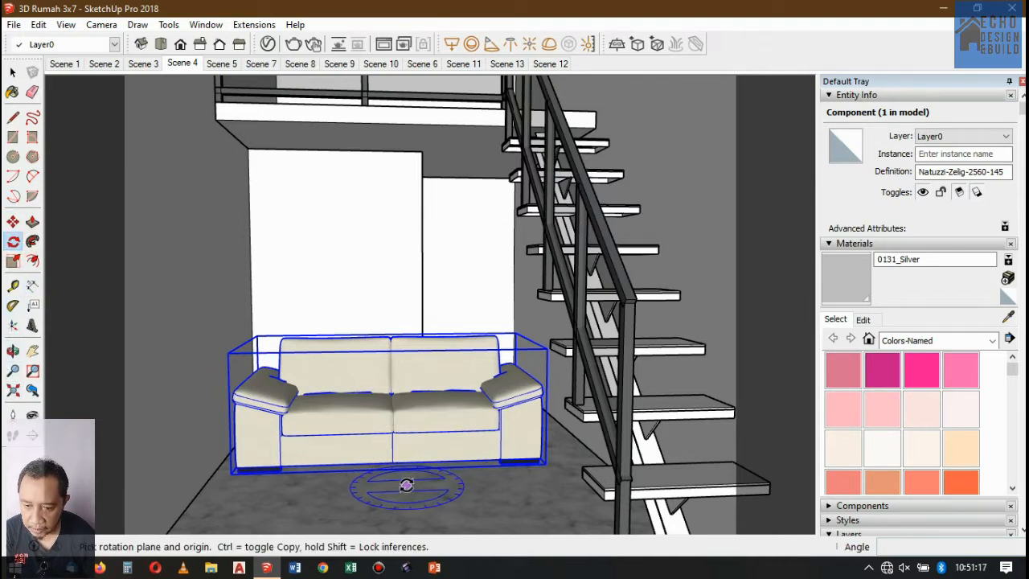
drag(406, 486, 503, 481)
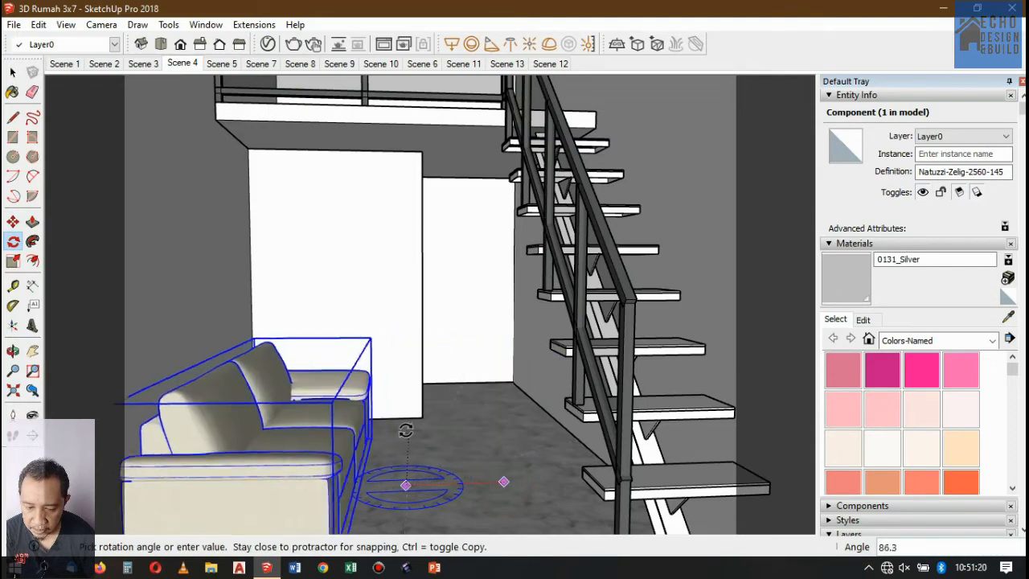
click(401, 430)
scroll(377, 390, down, 3)
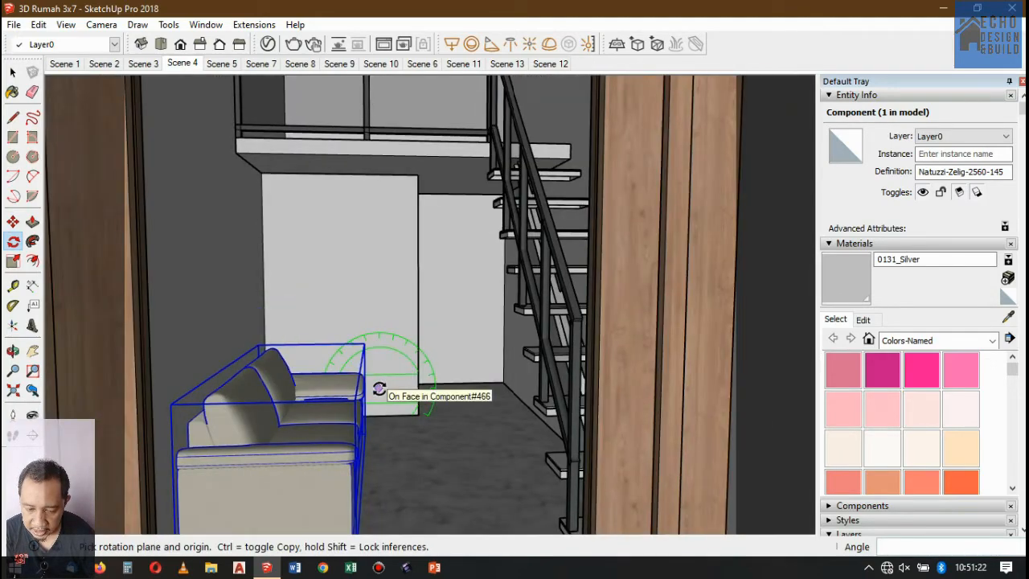
scroll(378, 389, down, 3)
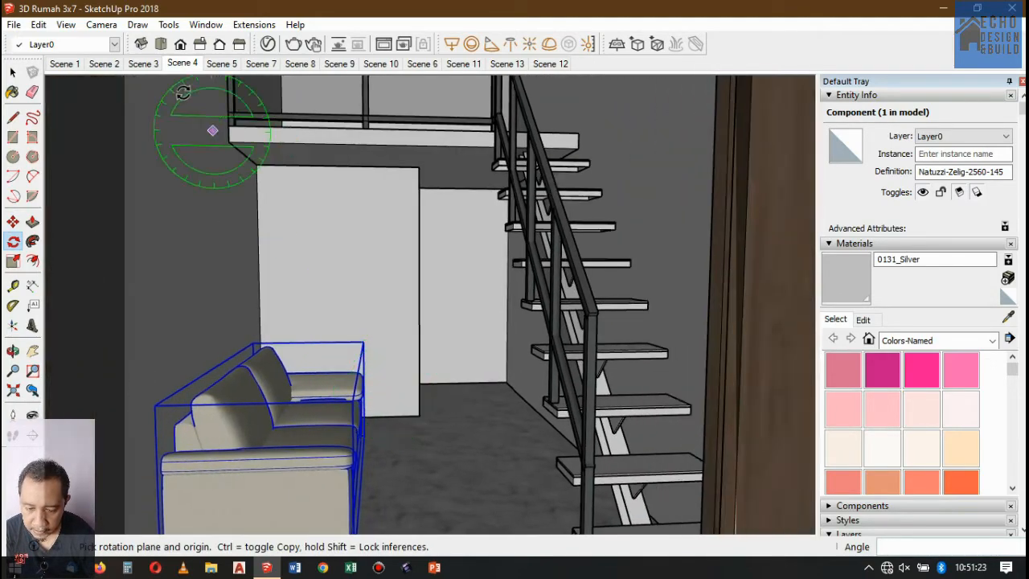
click(183, 64)
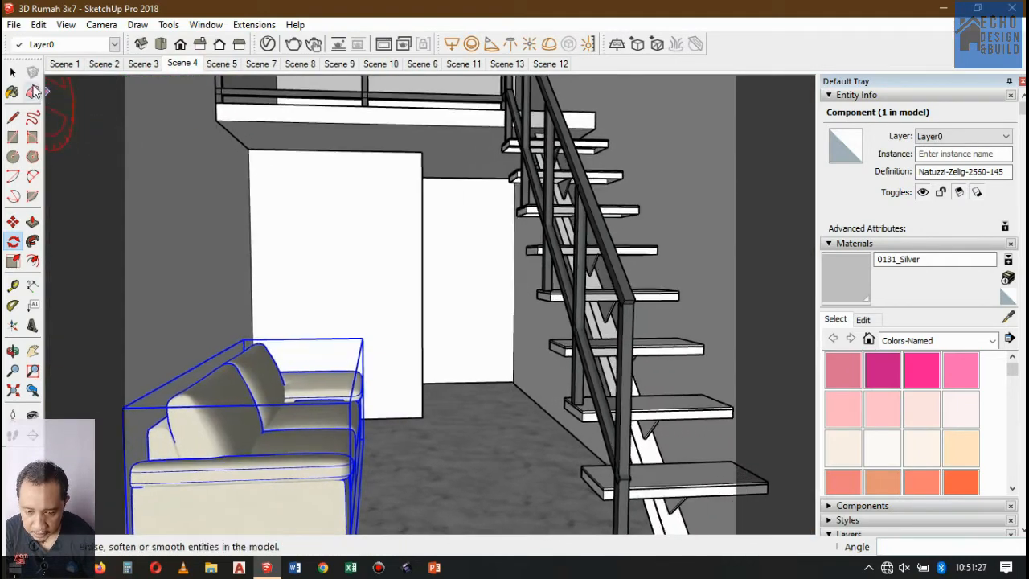
- Try to move the rotated sofa across the floor closer to the side wall
click(13, 73)
click(383, 201)
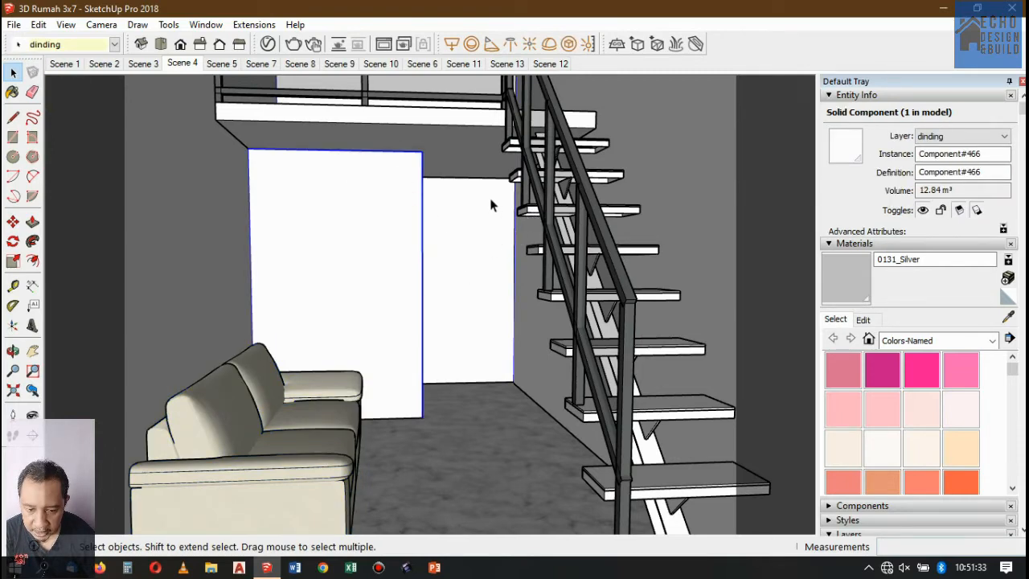
click(280, 430)
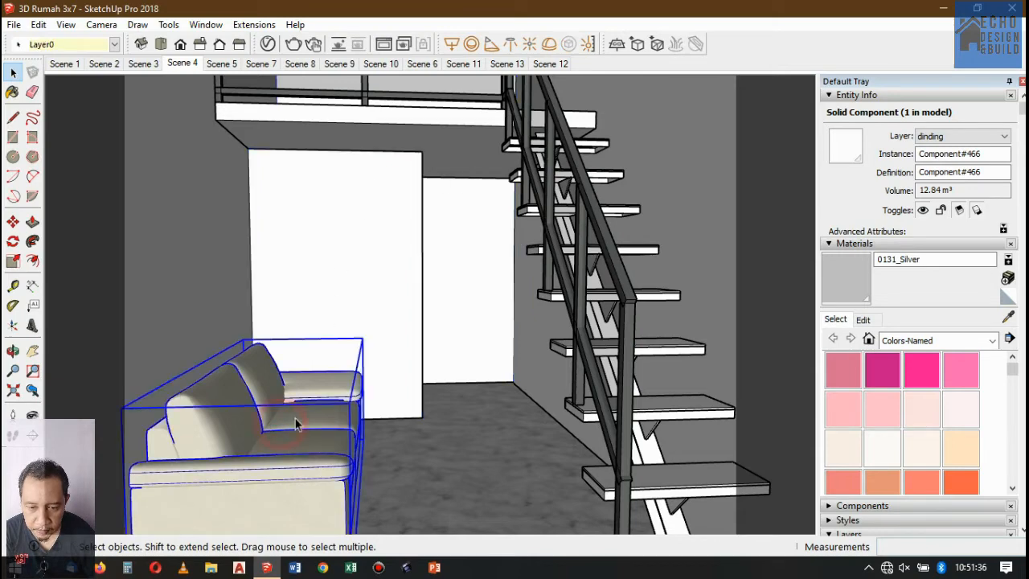
click(14, 223)
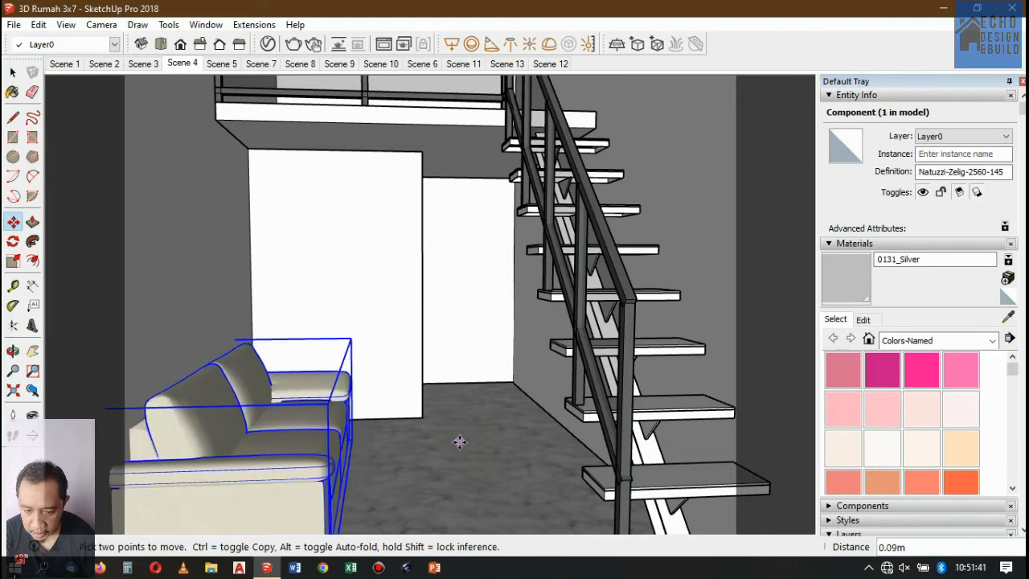
key(Escape)
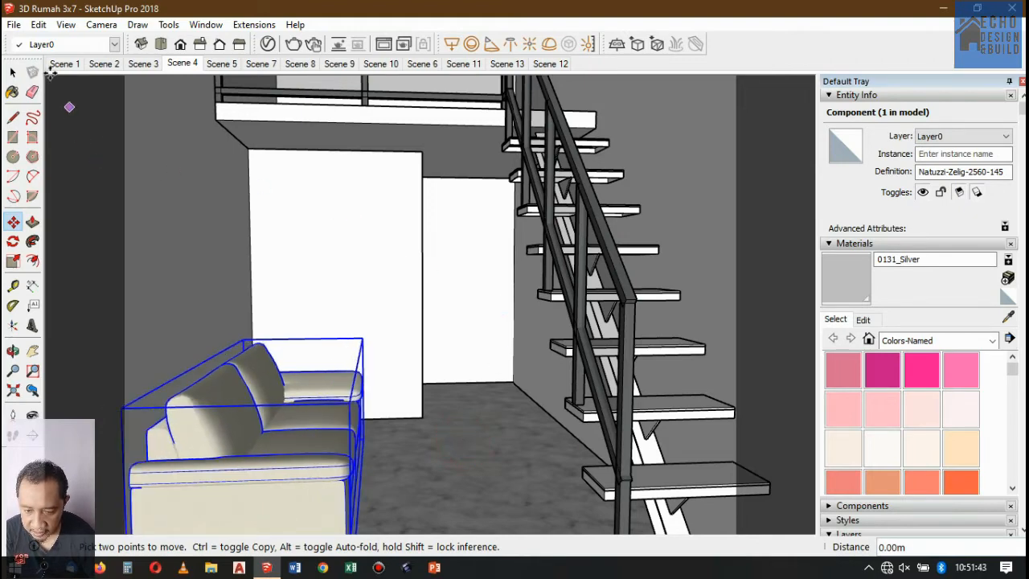
click(13, 72)
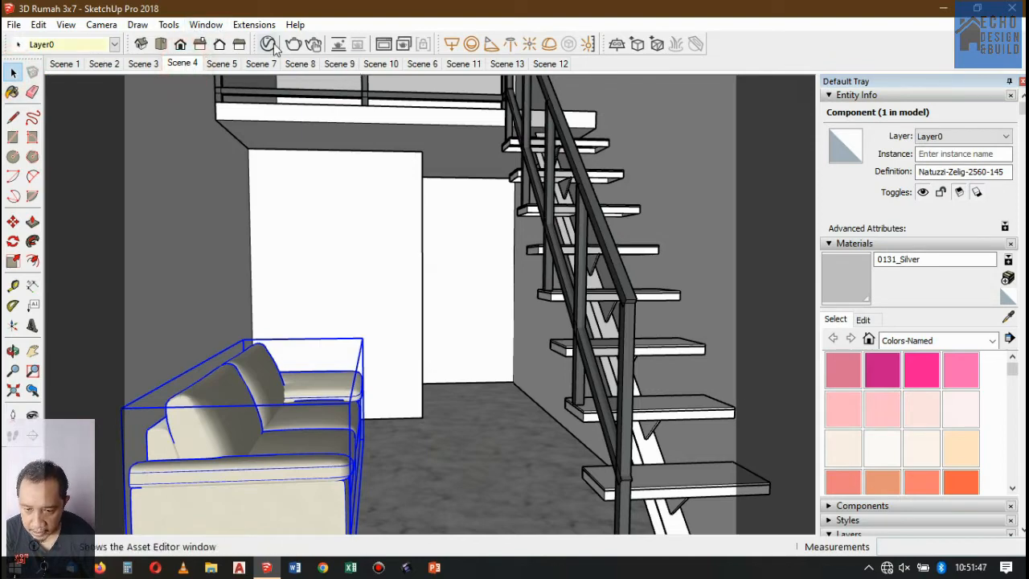
click(294, 47)
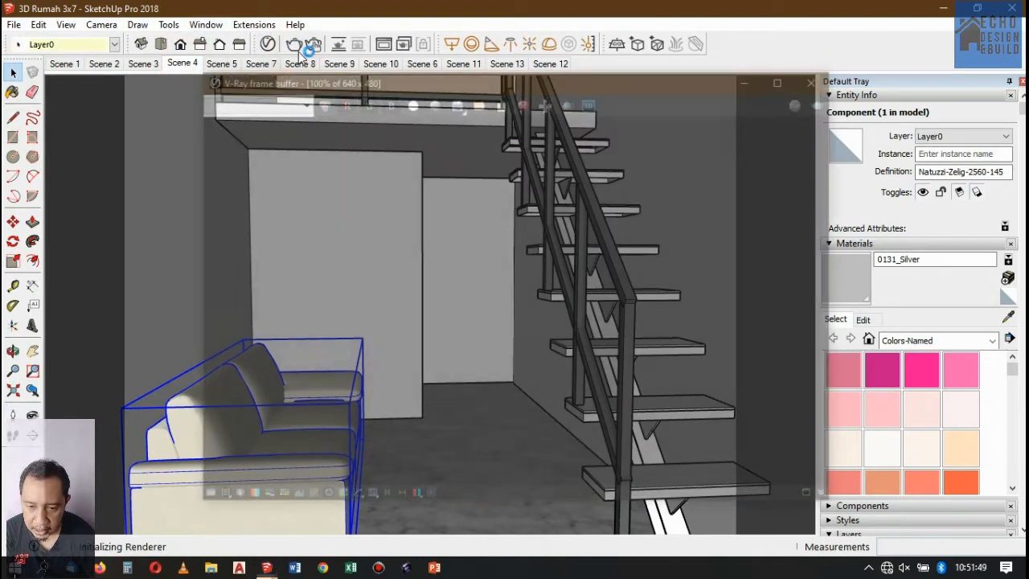
click(818, 78)
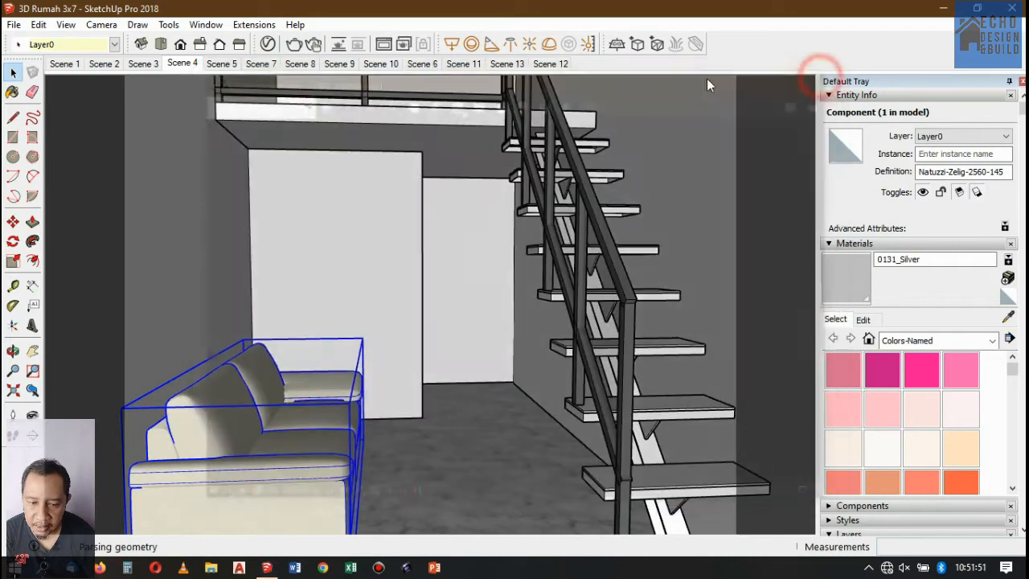
click(269, 43)
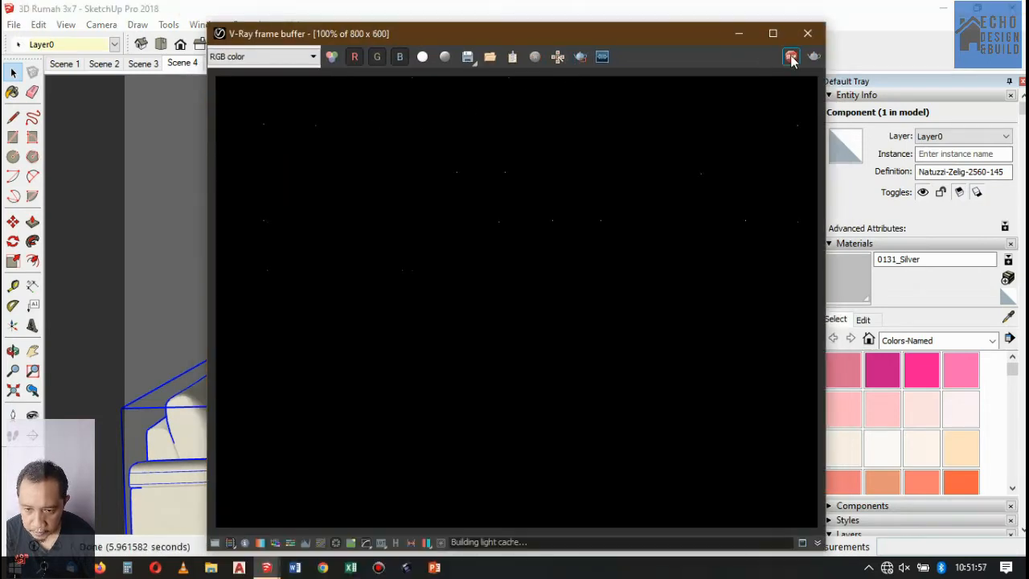
click(790, 57)
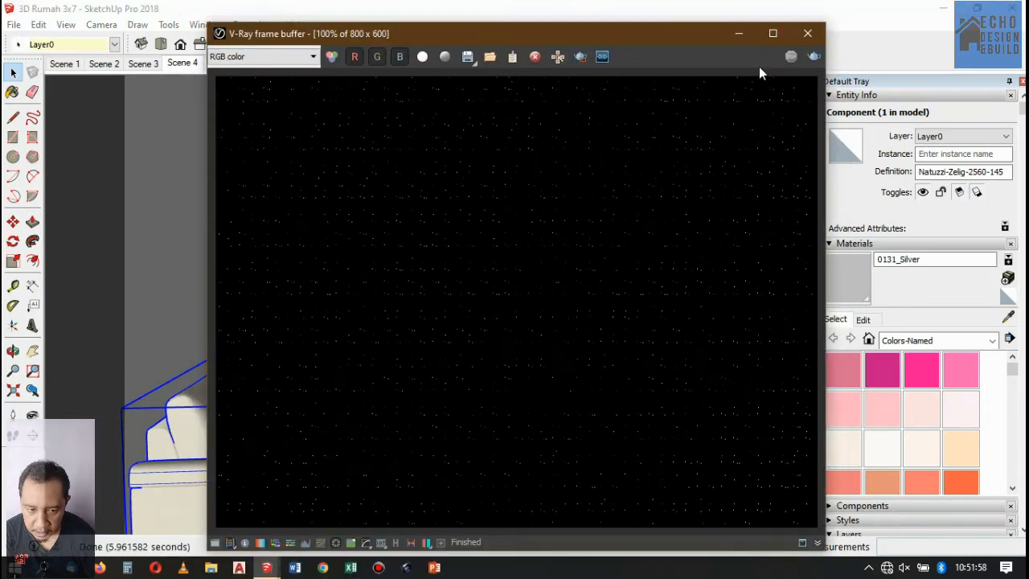
click(820, 36)
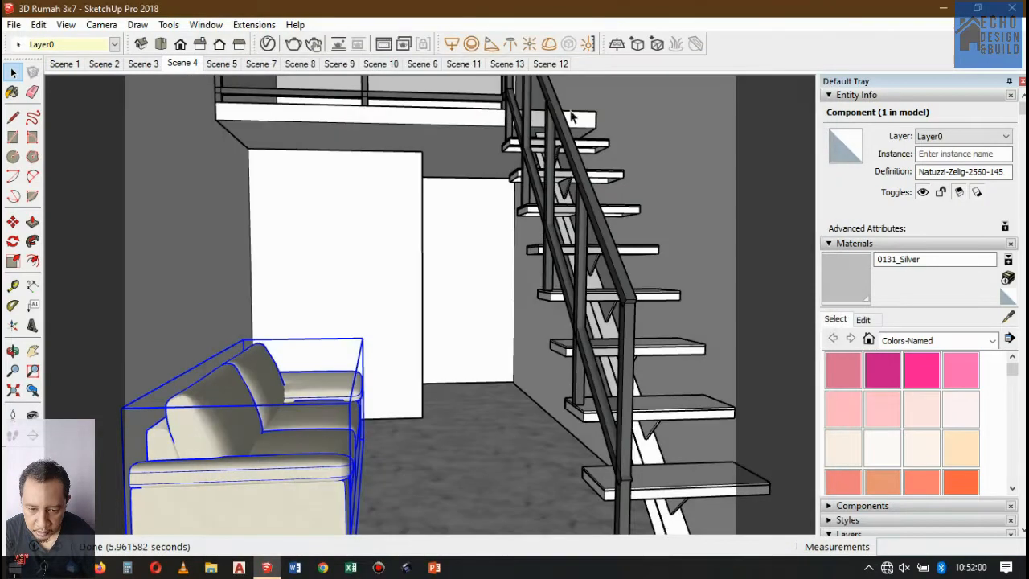
- Set the V-Ray raytrace noise limit to 0.05
click(268, 44)
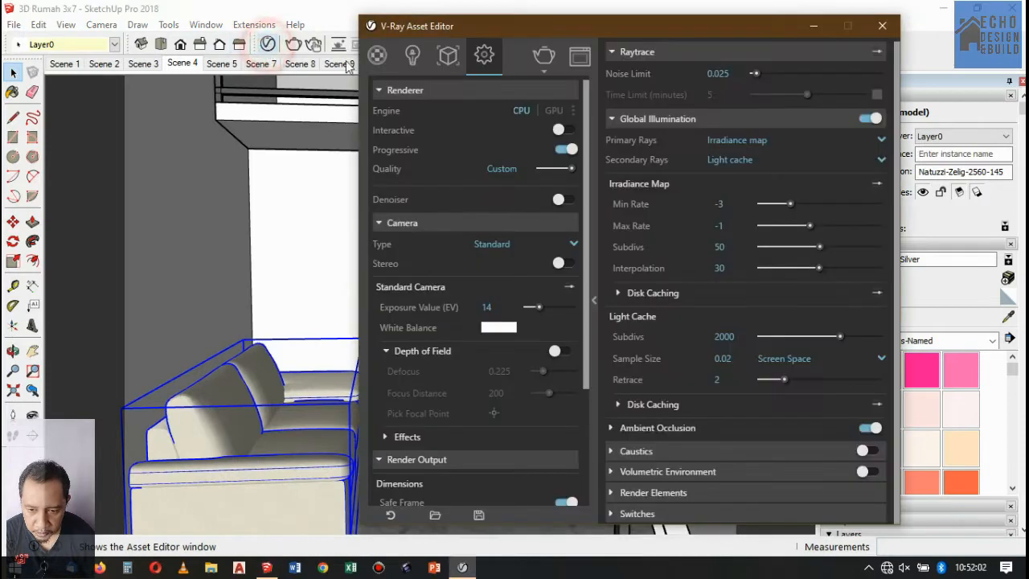
click(735, 73)
drag(729, 73, 719, 76)
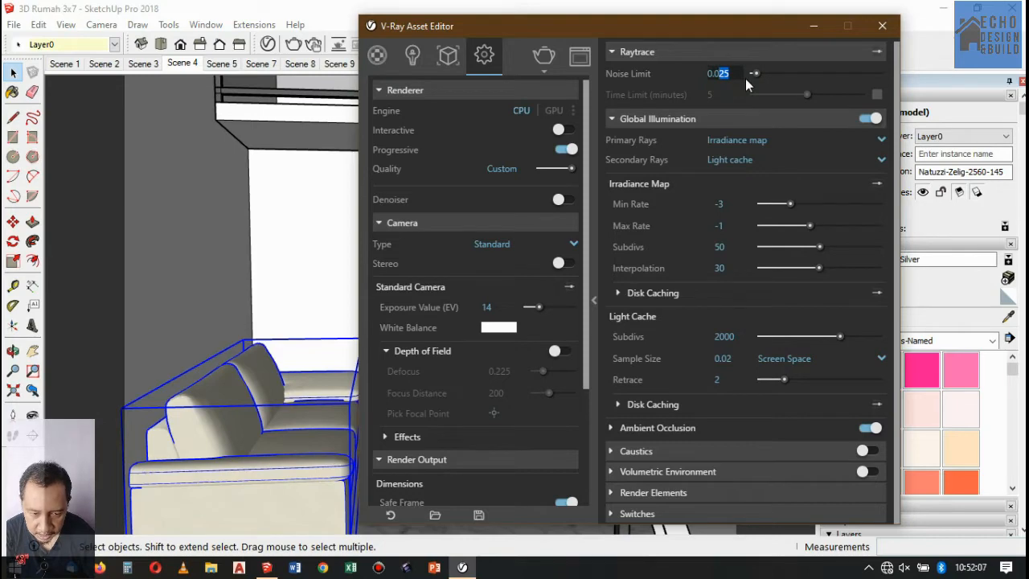
click(732, 74)
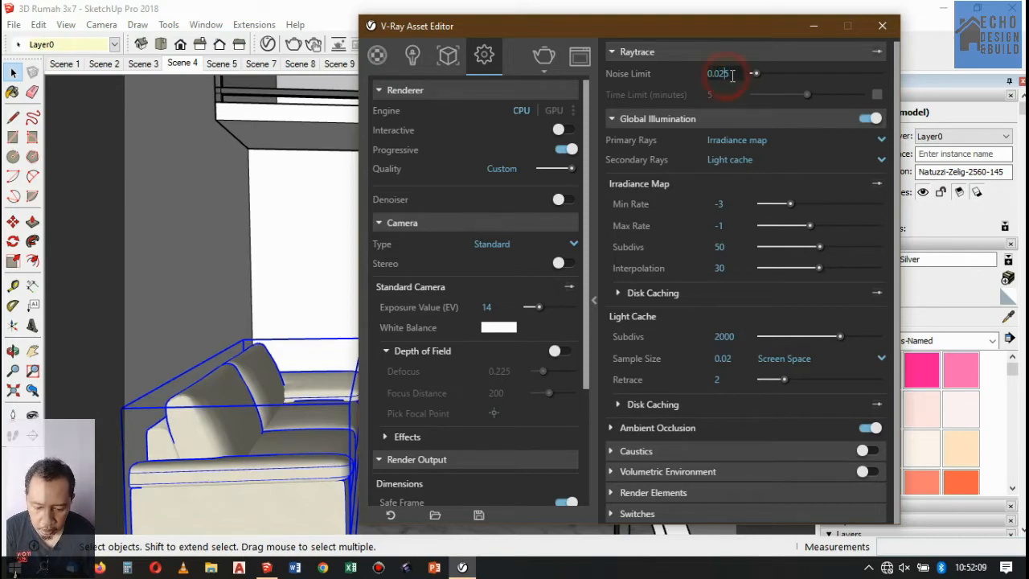
key(BackSpace)
key(BackSpace)
text(5)
click(730, 75)
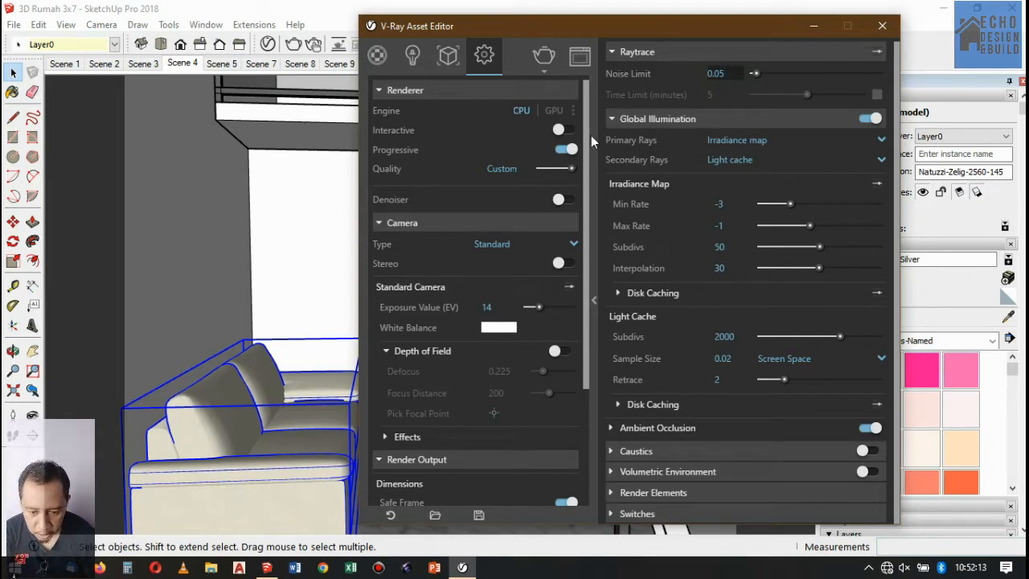
- Check the camera and render output settings, and render the Scene 4 view with V-Ray
drag(585, 118, 578, 255)
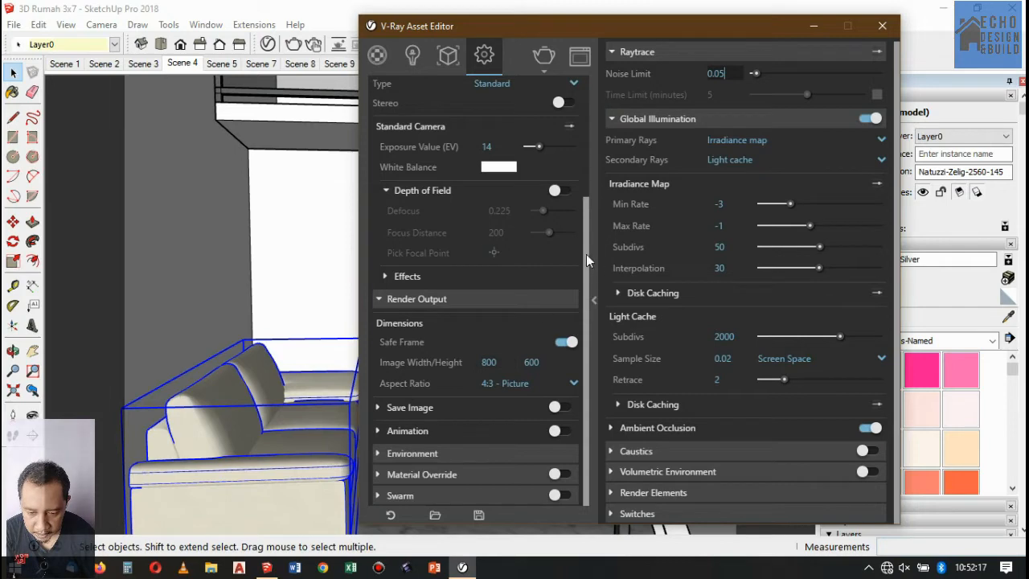
drag(586, 254, 608, 291)
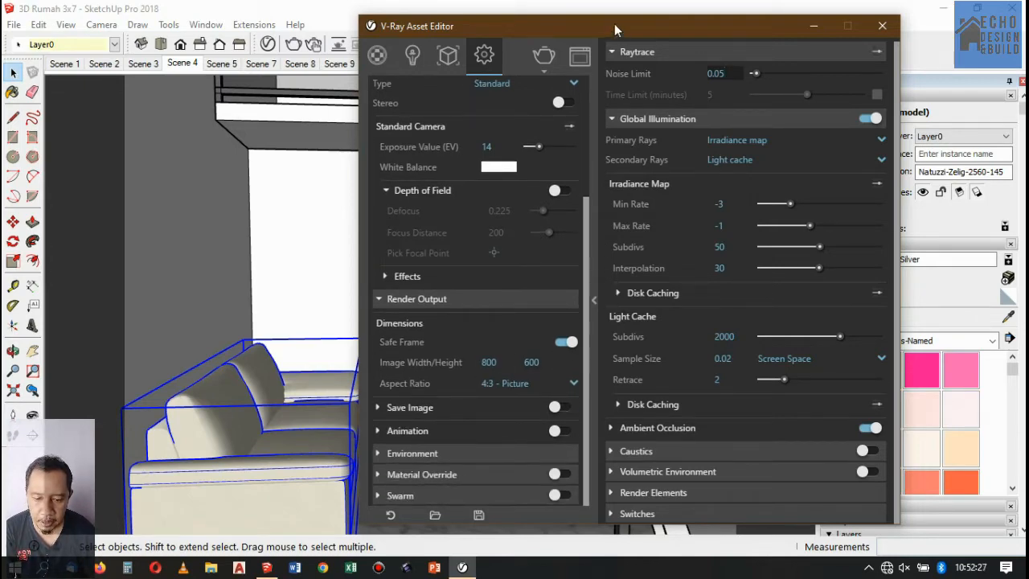
click(544, 55)
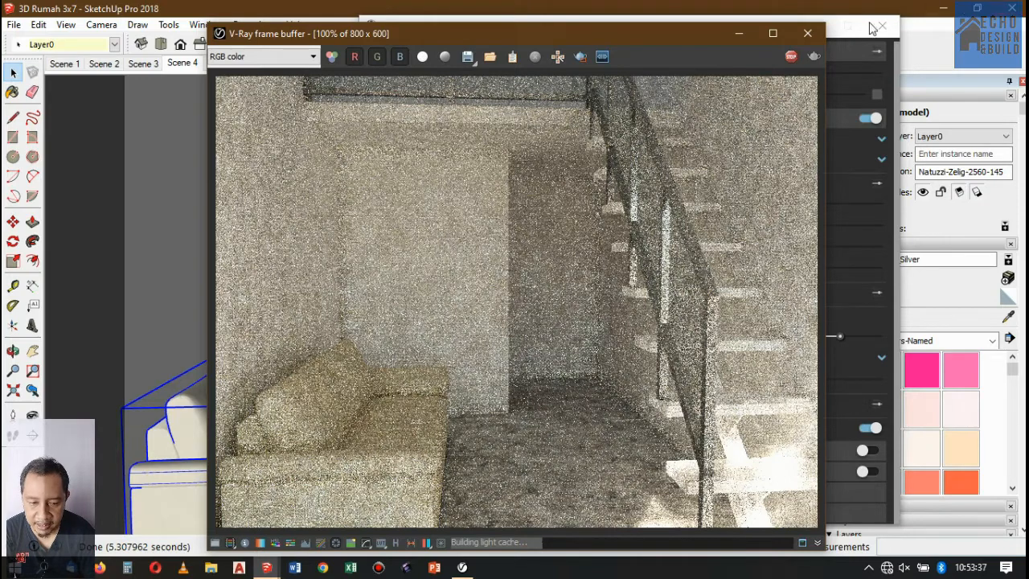
- Review the V-Ray renderer, camera and noise limit settings, and examine the rendered image alongside them
click(843, 34)
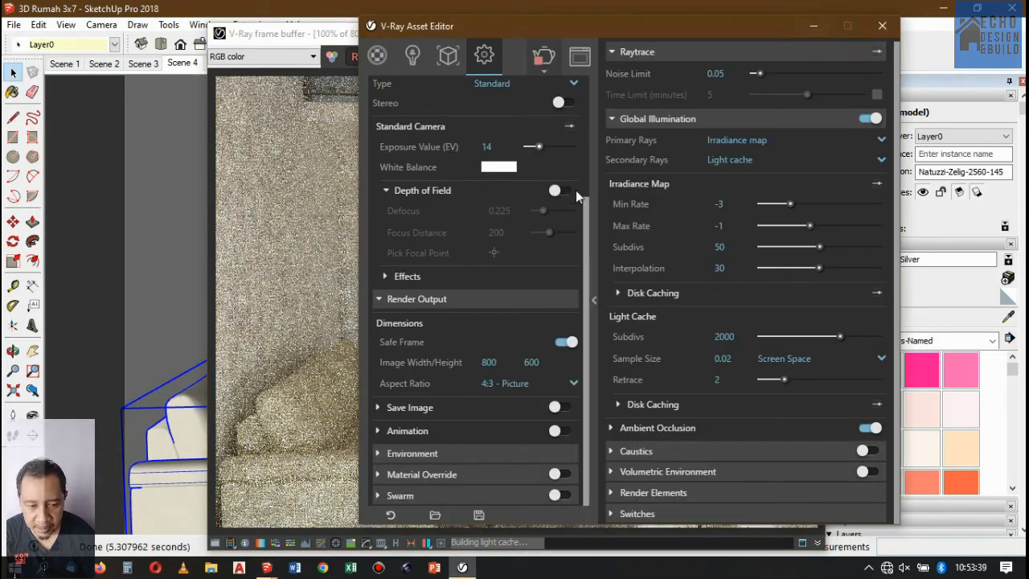
drag(585, 207, 616, 92)
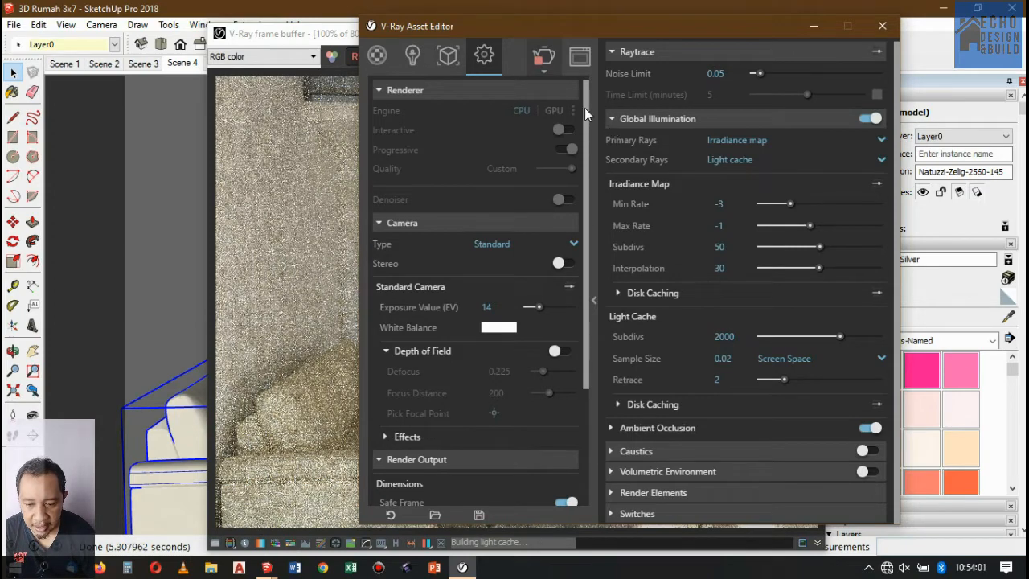
mouse_move(586, 101)
mouse_down()
mouse_move(593, 148)
mouse_move(589, 91)
mouse_move(587, 220)
mouse_move(588, 108)
mouse_up()
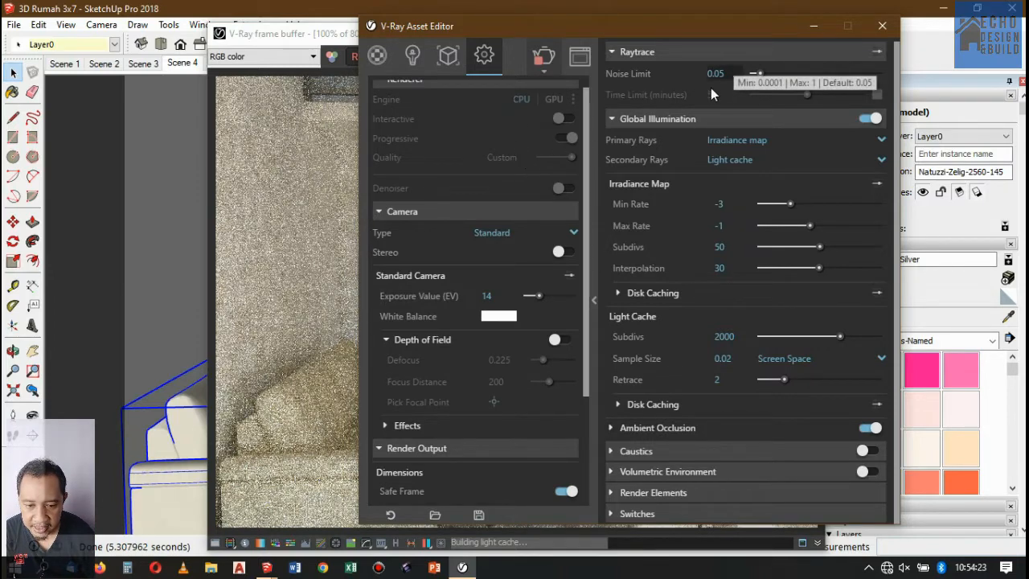
drag(679, 35, 654, 36)
click(296, 35)
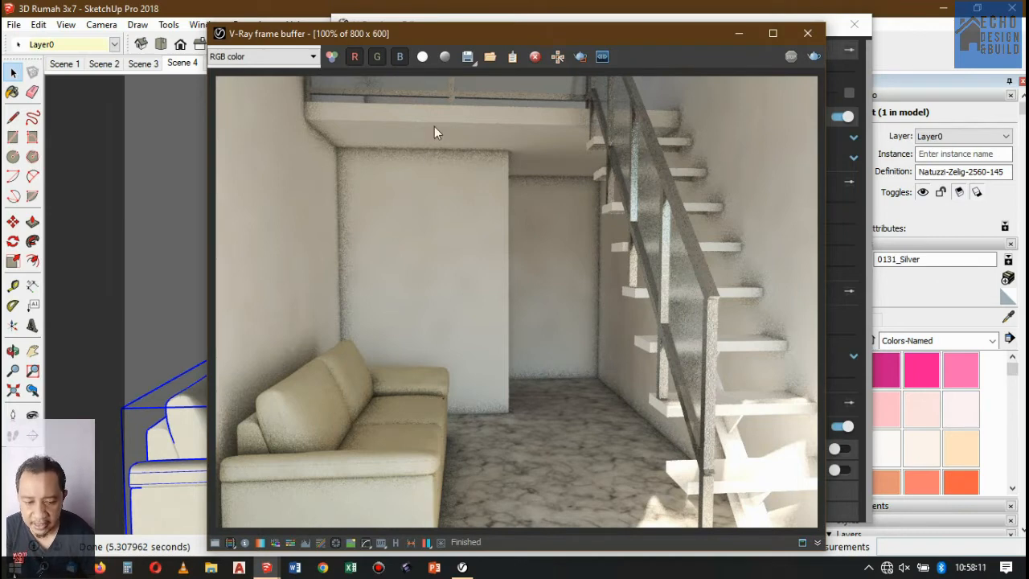
drag(504, 33, 598, 192)
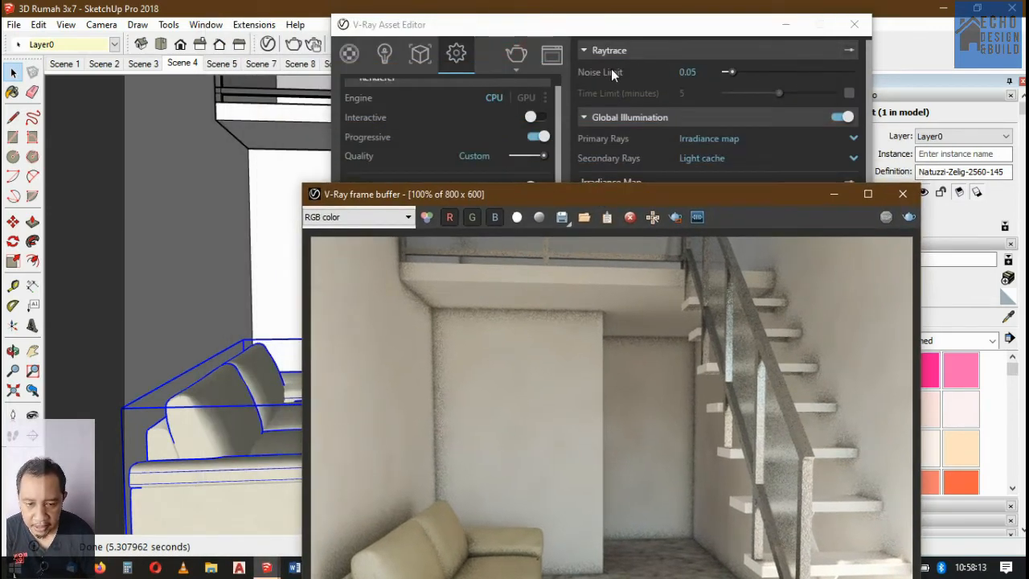
- Bring the whole rendered Scene 4 image into view and examine the sofa, walls and staircase for noise
drag(664, 193, 569, 43)
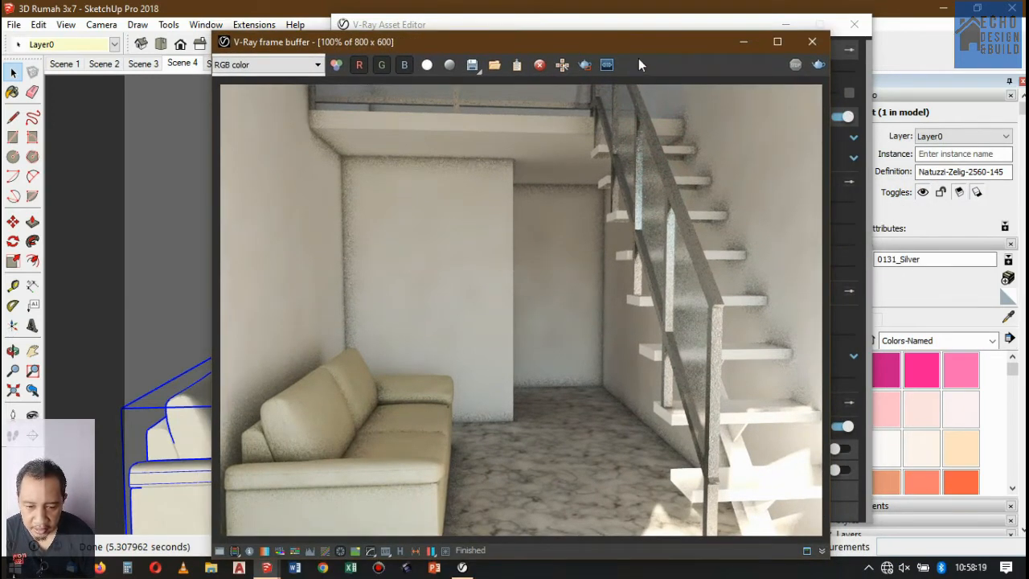
mouse_move(639, 41)
mouse_down()
mouse_move(754, 200)
mouse_move(622, 64)
mouse_move(620, 38)
mouse_up()
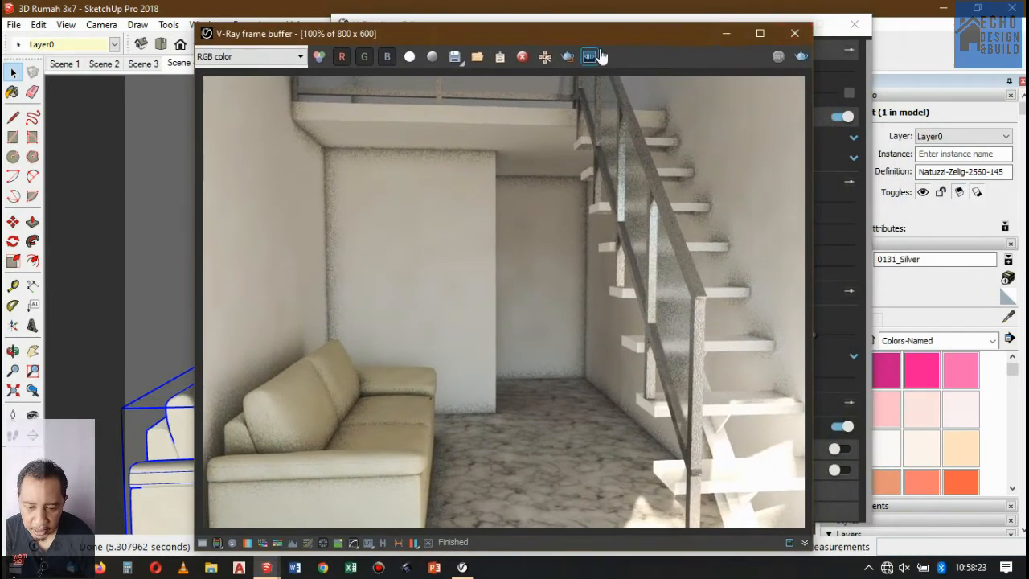
mouse_move(615, 33)
mouse_down()
mouse_move(651, 56)
mouse_move(619, 30)
mouse_up()
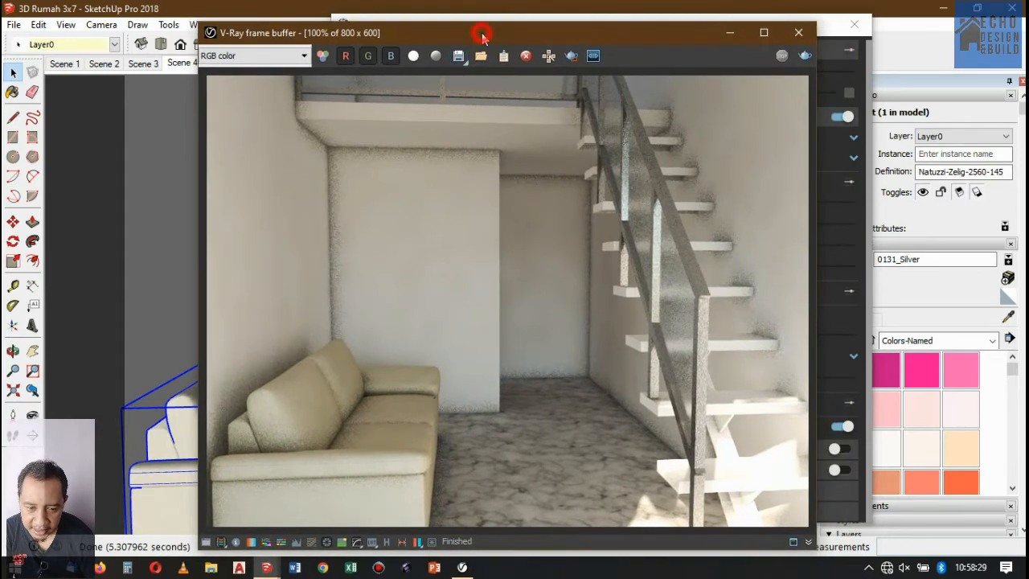
drag(482, 36, 473, 32)
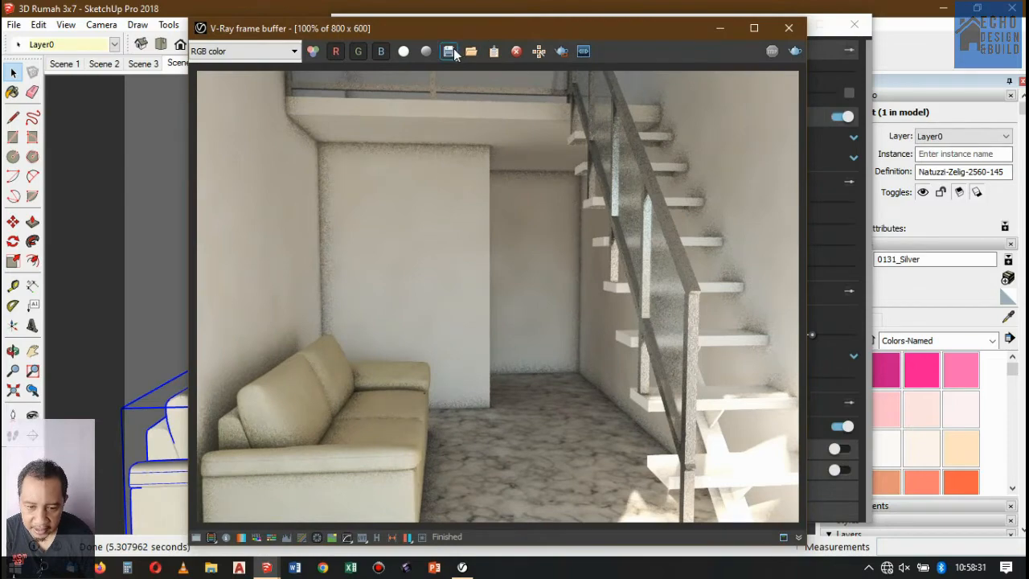
- Save the rendered image in the Pictures folder as a JPEG file named "contoh view 5"
click(450, 52)
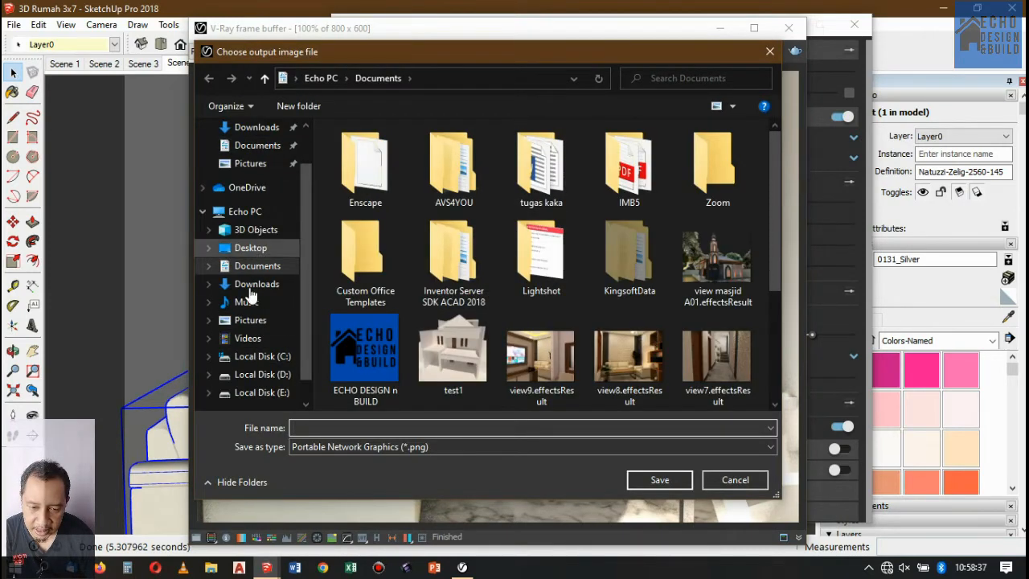
click(245, 319)
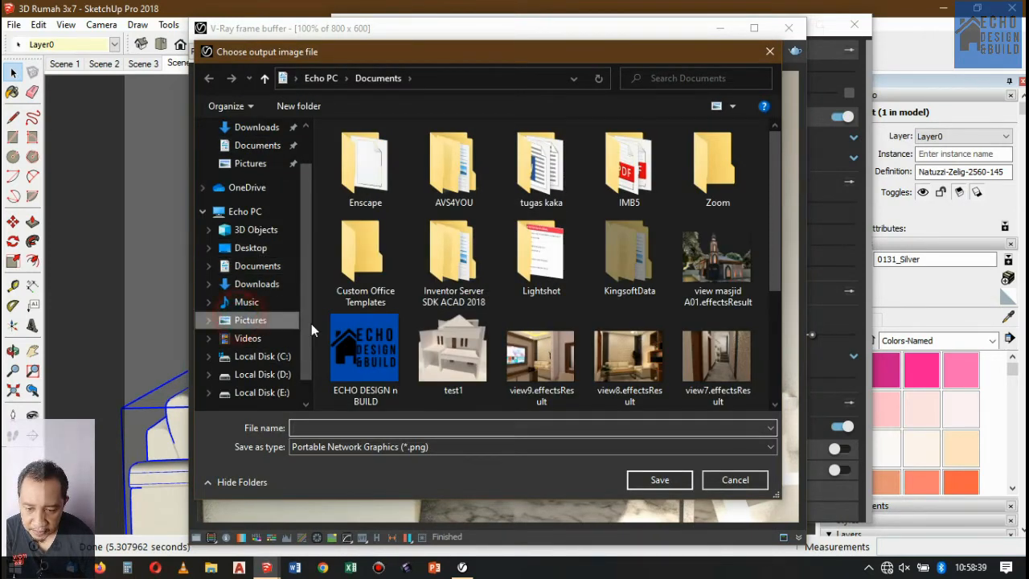
click(407, 448)
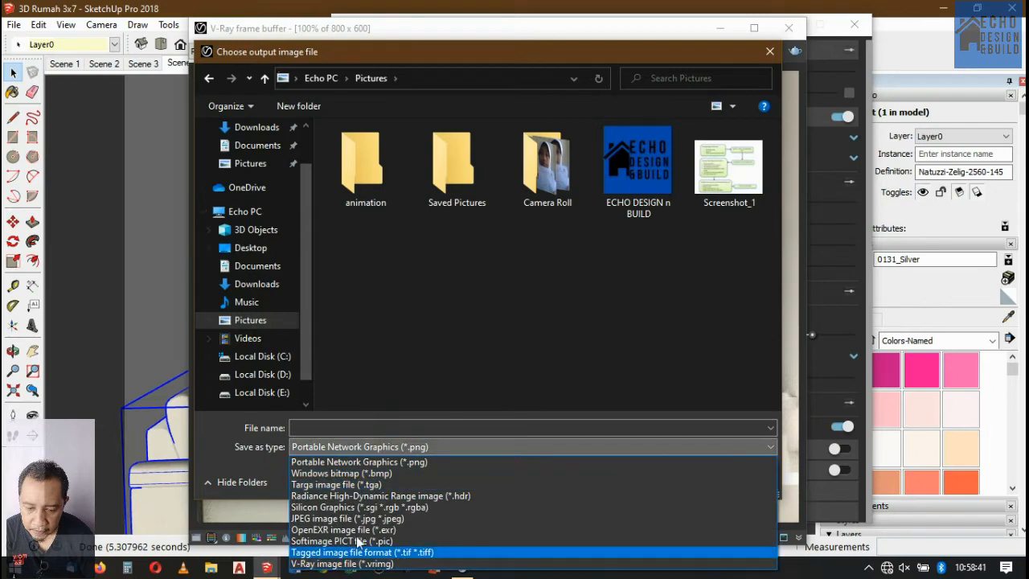
click(370, 518)
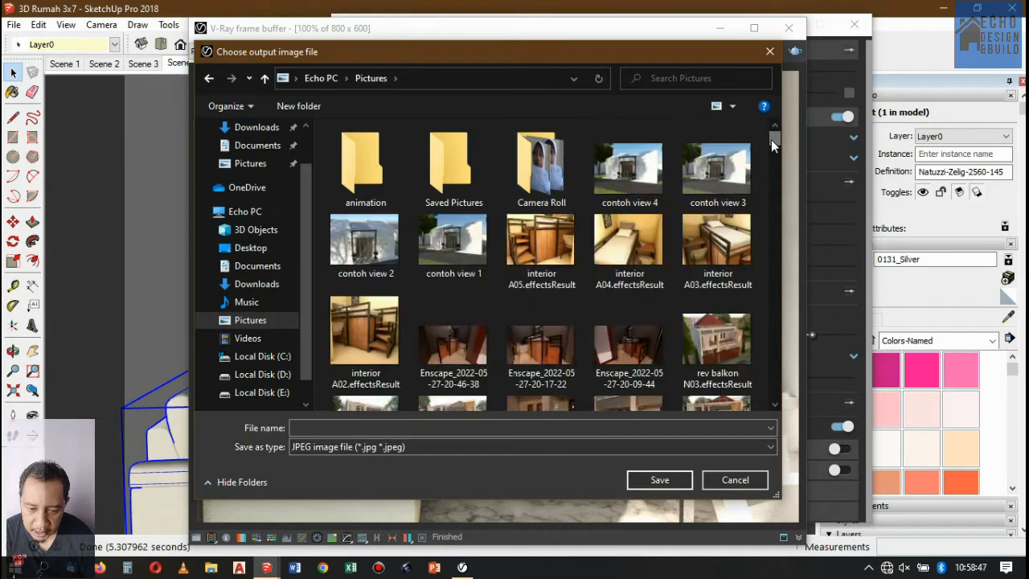
click(651, 183)
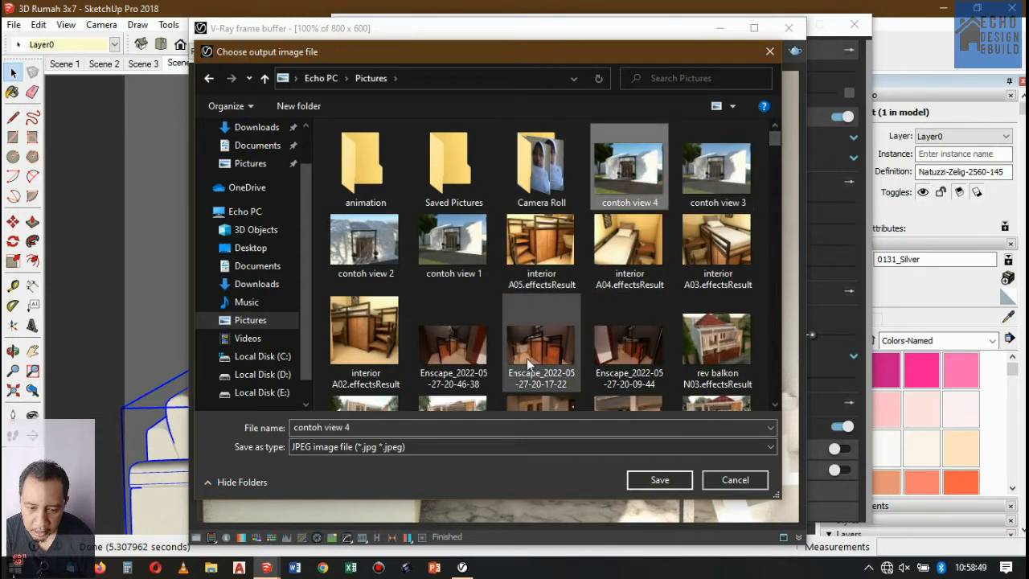
click(355, 426)
click(353, 427)
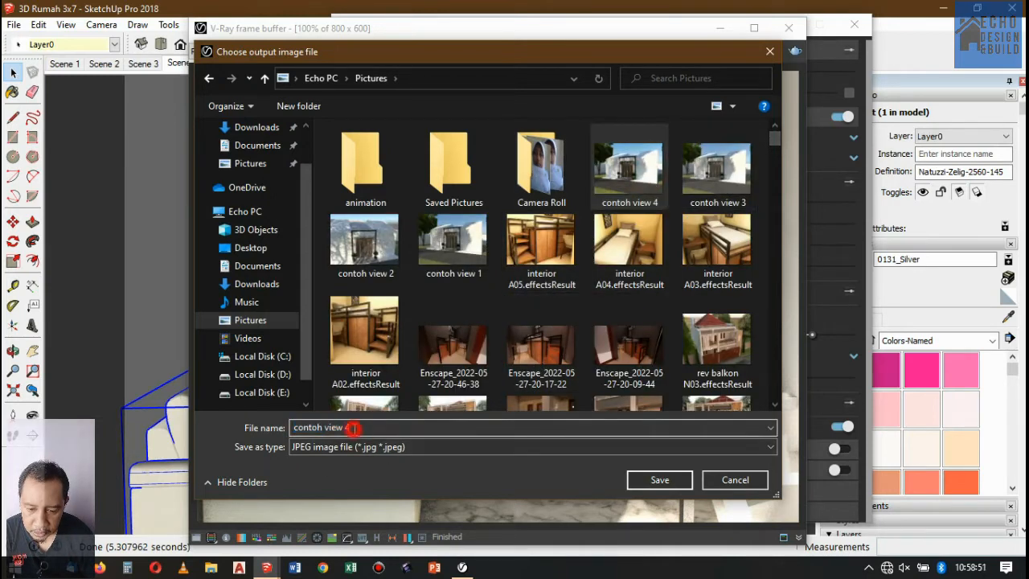
key(BackSpace)
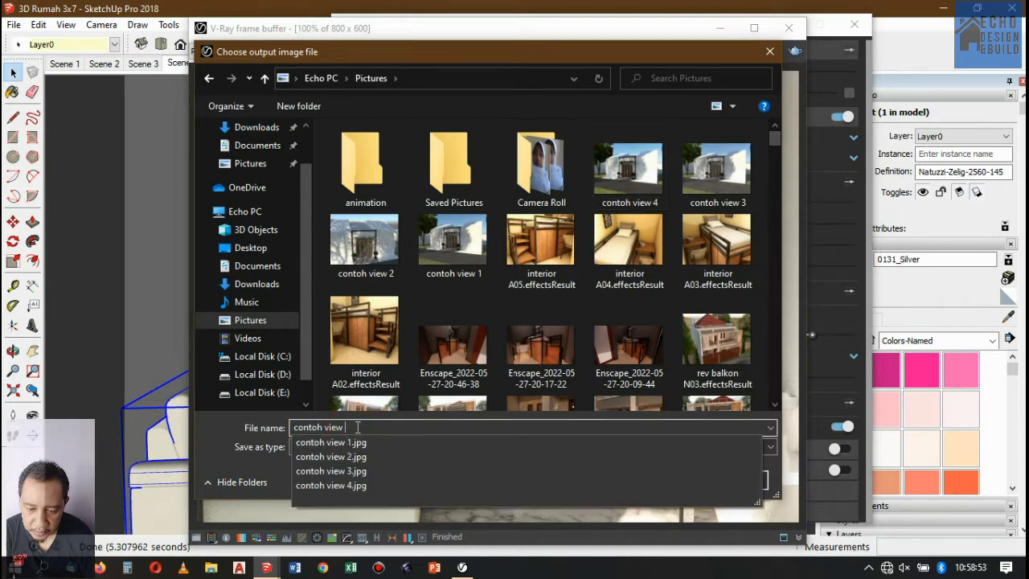
text(5)
click(684, 480)
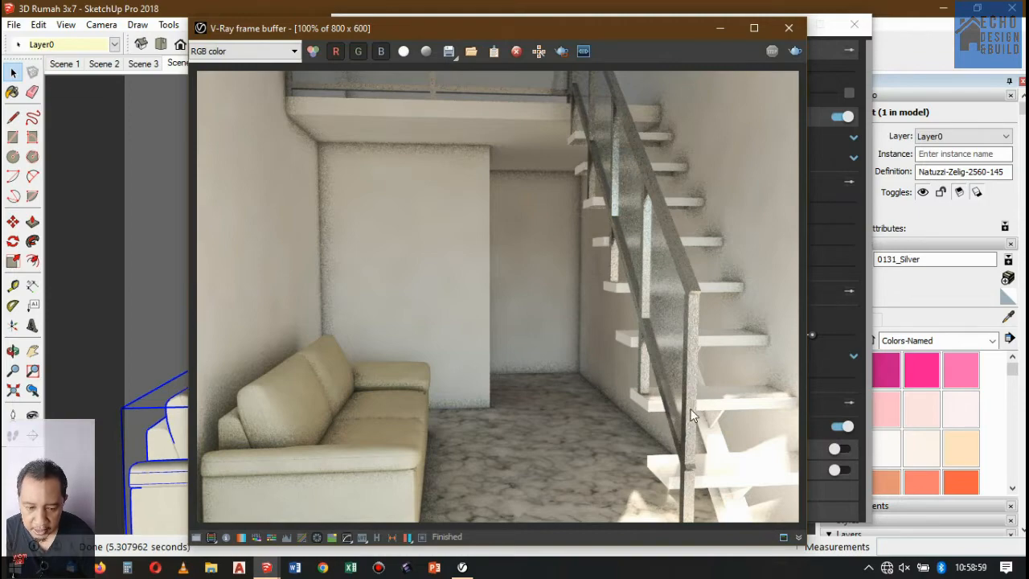
- Close the rendered image, switch the model to the Scene 3 view, and close the V-Ray Asset Editor
click(788, 28)
click(220, 64)
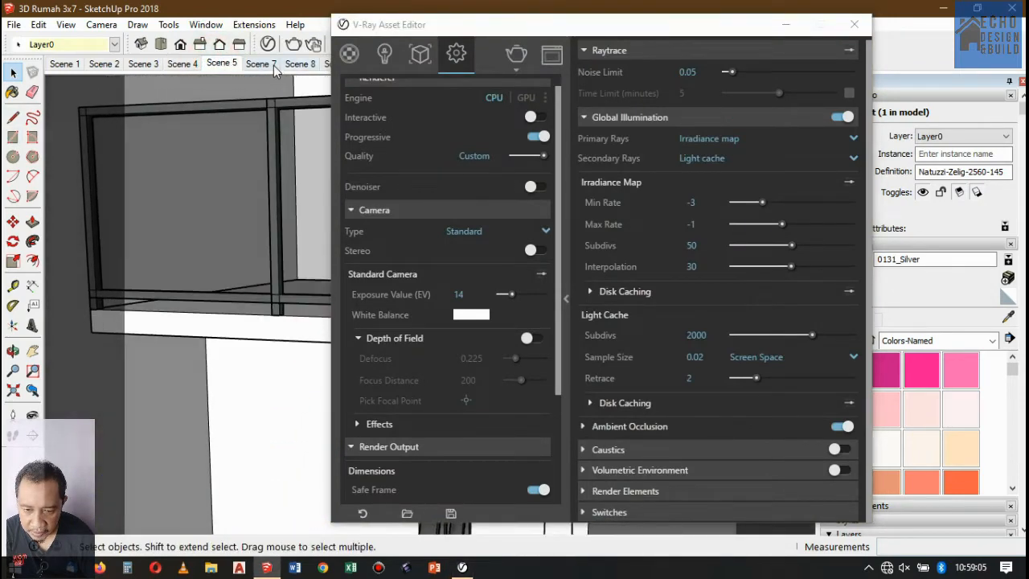
click(182, 64)
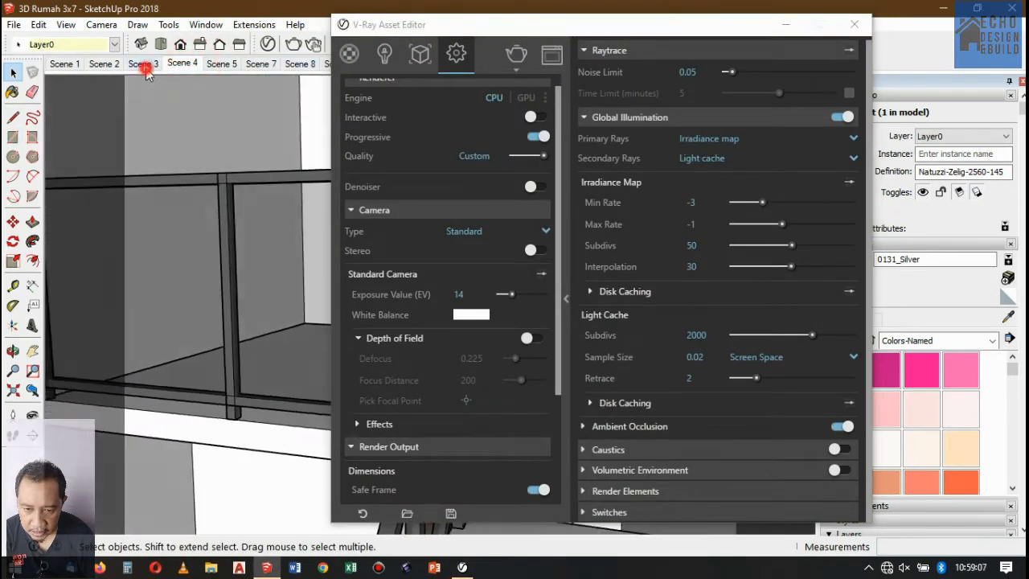
click(143, 64)
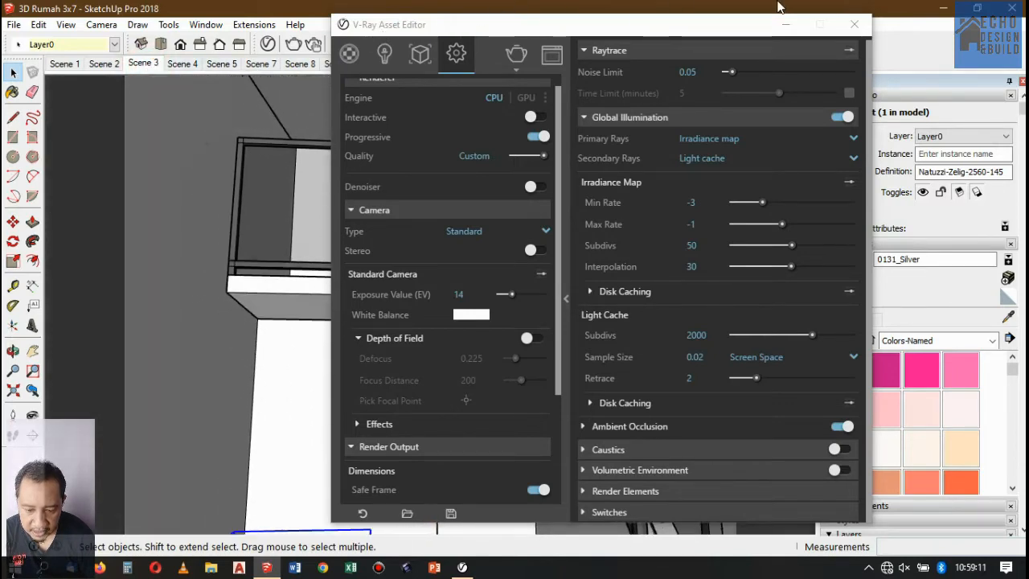
click(853, 27)
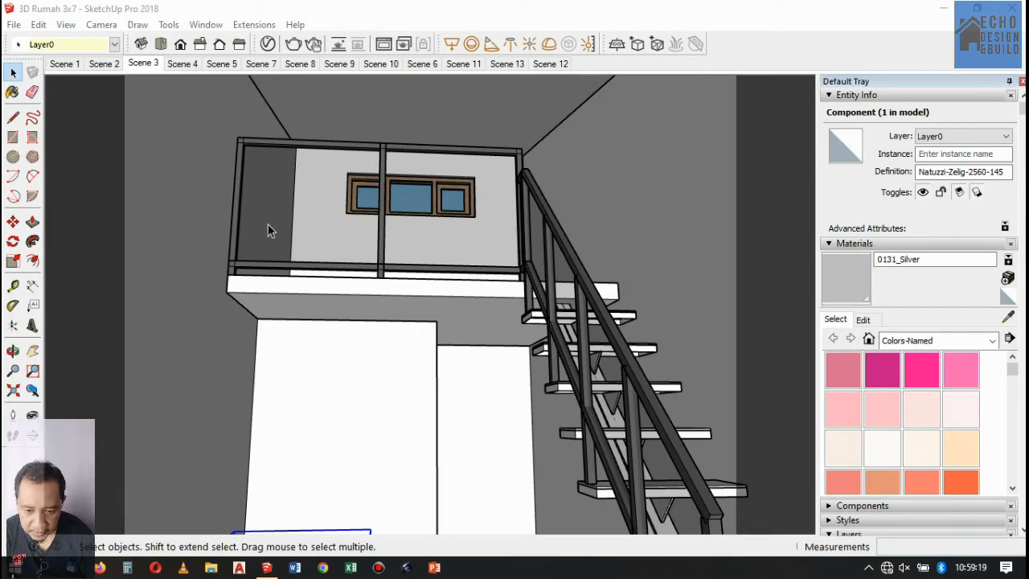
click(239, 9)
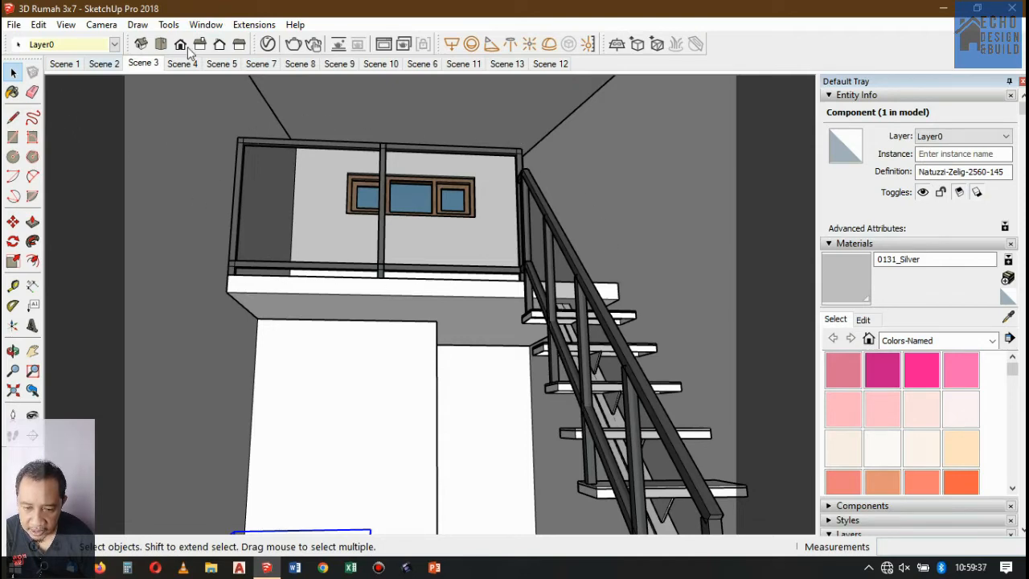
- Reopen the V-Ray render settings and expand the Ambient Occlusion options
click(262, 47)
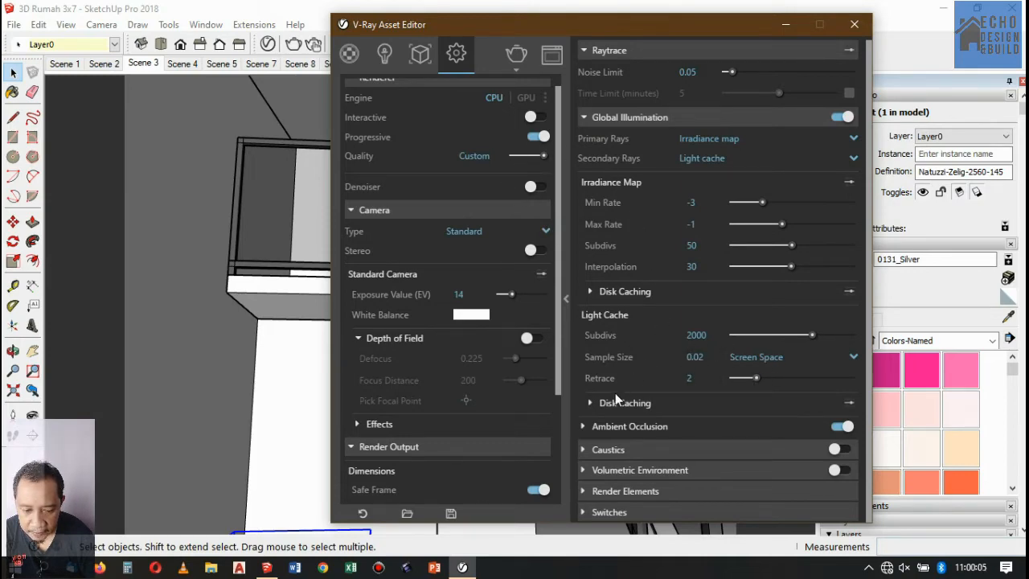
click(582, 426)
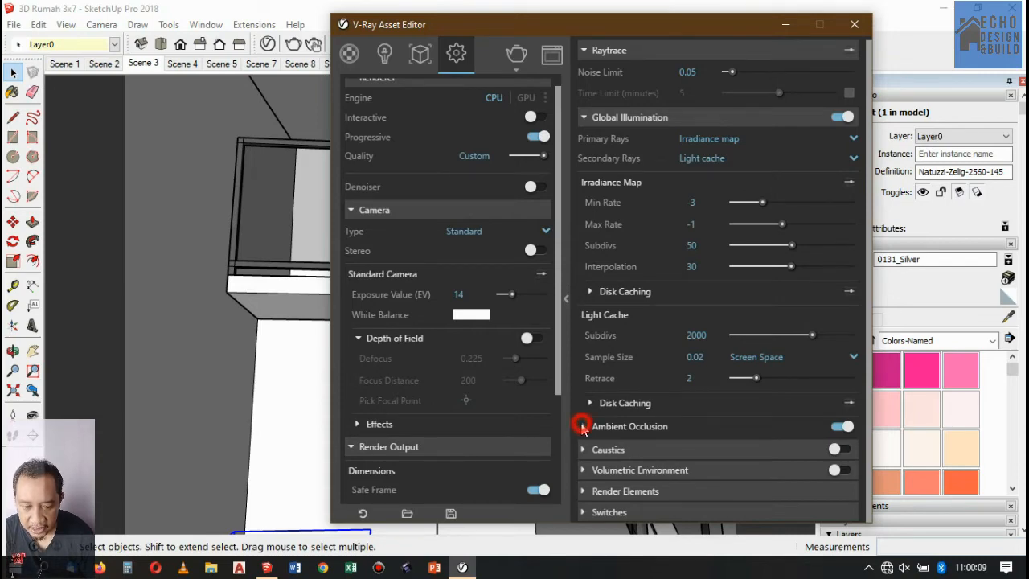
click(583, 426)
click(582, 426)
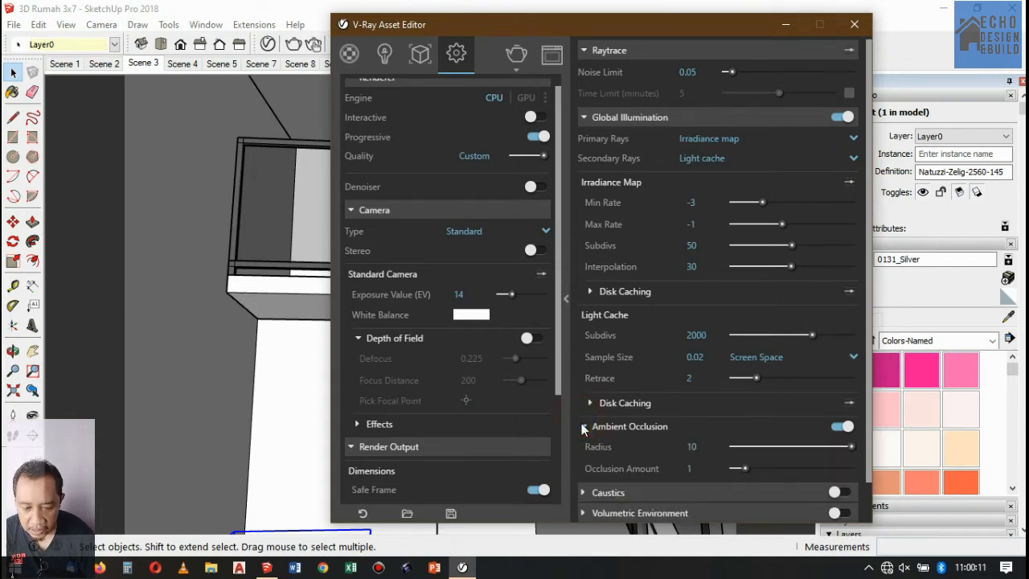
click(583, 426)
click(582, 426)
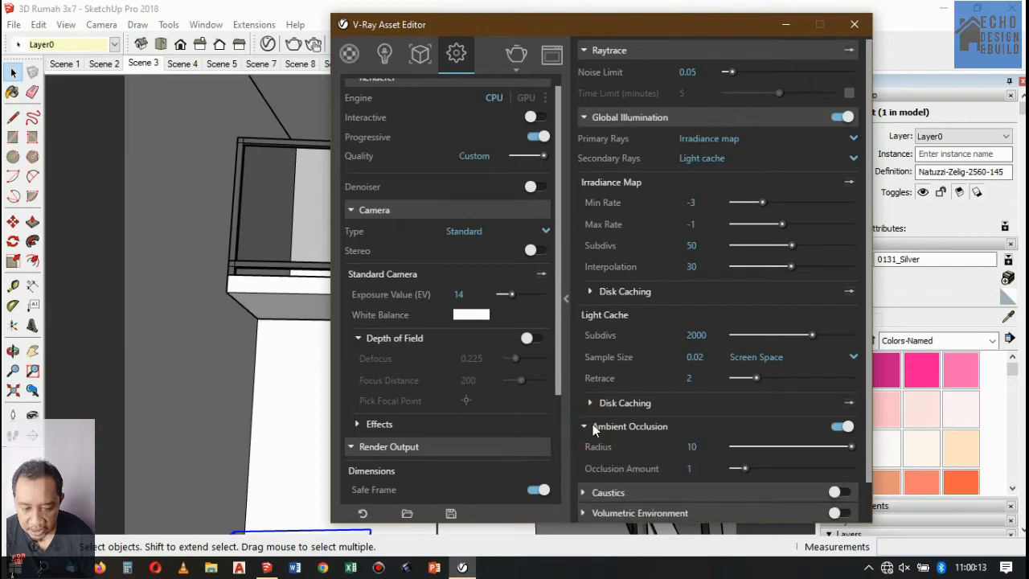
- Toggle Ambient Occlusion off and back on, with its occlusion amount set to 1
click(844, 427)
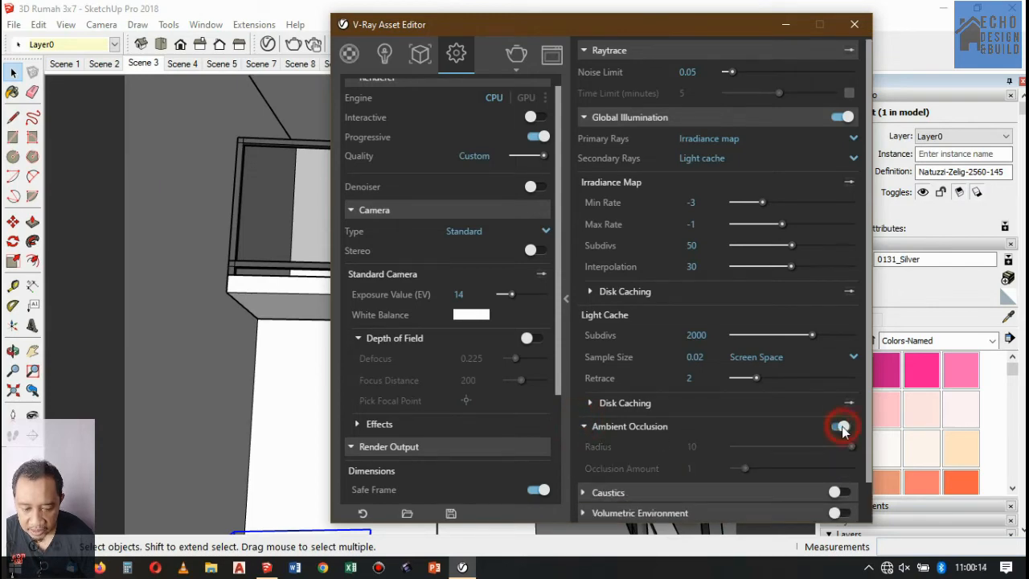
click(584, 426)
click(583, 427)
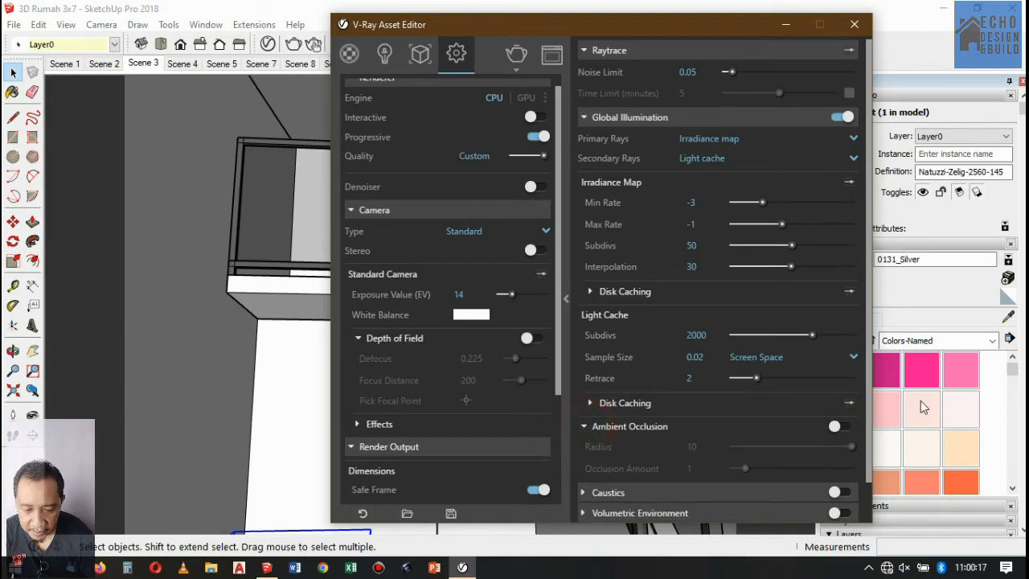
click(852, 426)
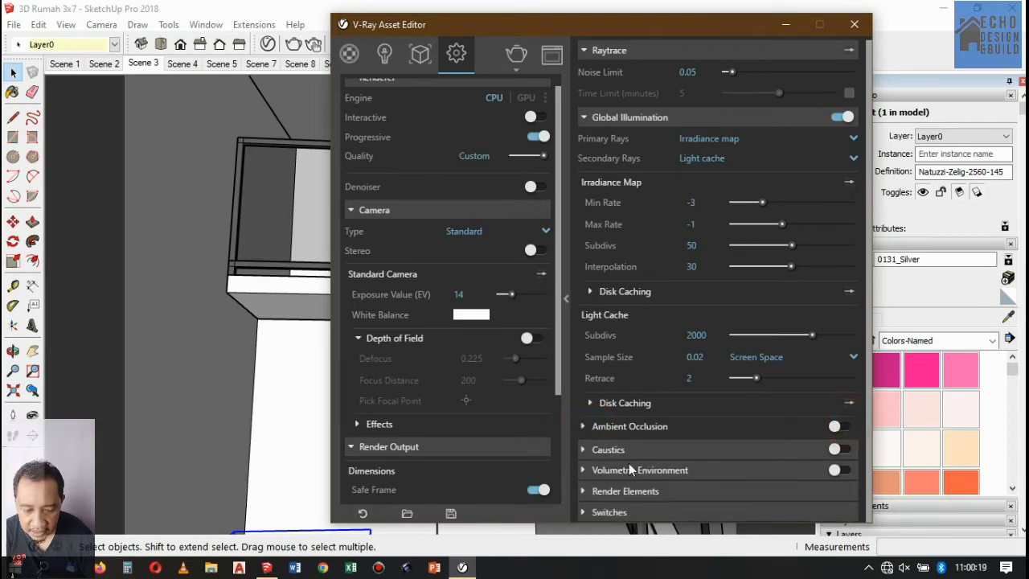
click(625, 427)
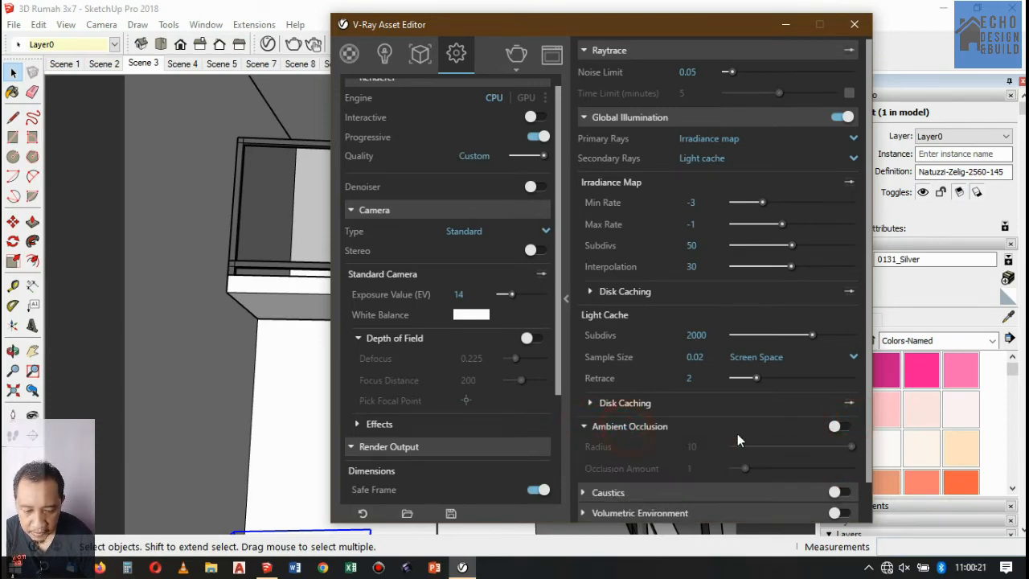
click(840, 430)
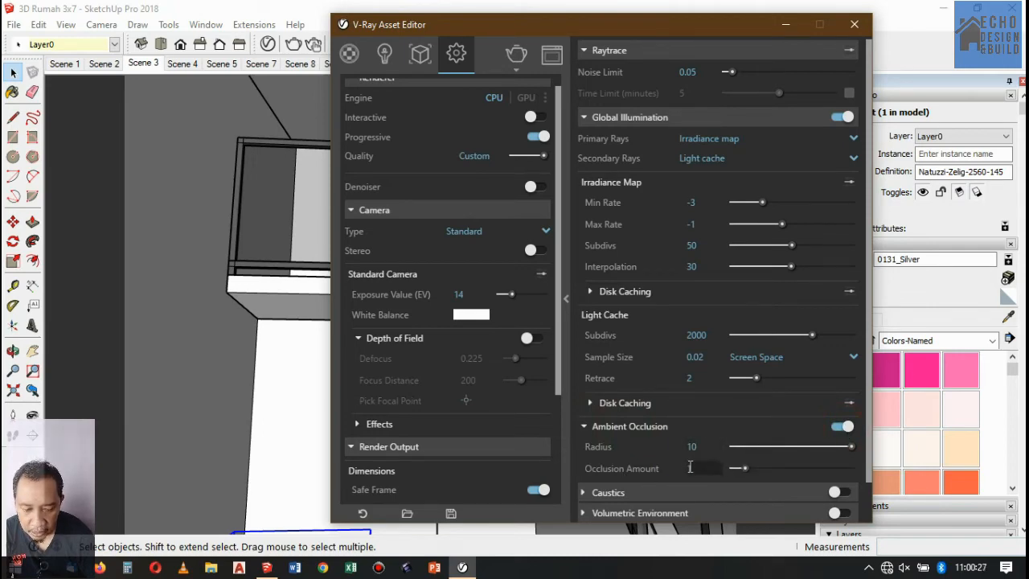
text(1)
key(Return)
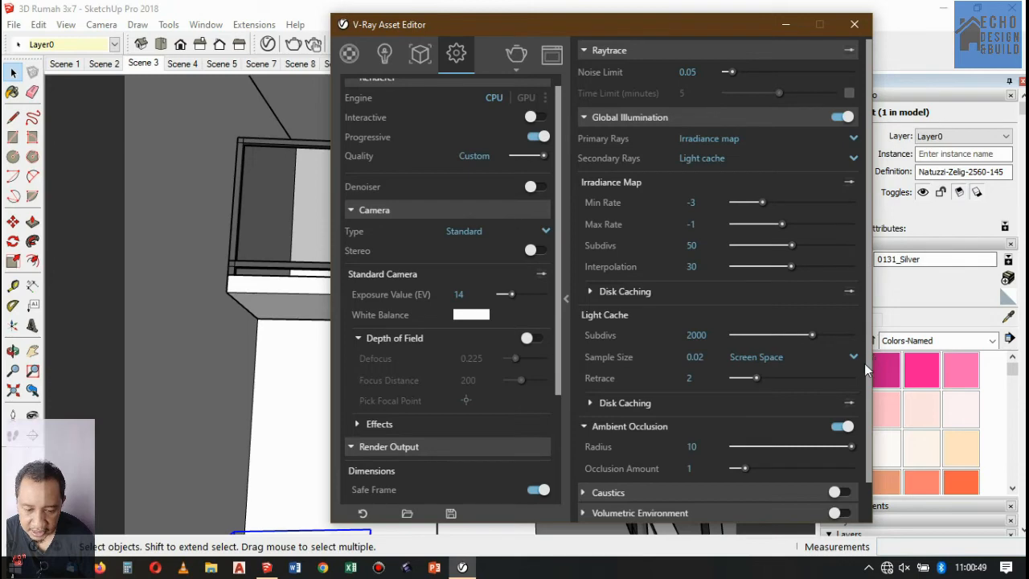
- Review the V-Ray global illumination, camera and render output settings, moving the Asset Editor aside to uncover the tray
drag(865, 353, 862, 296)
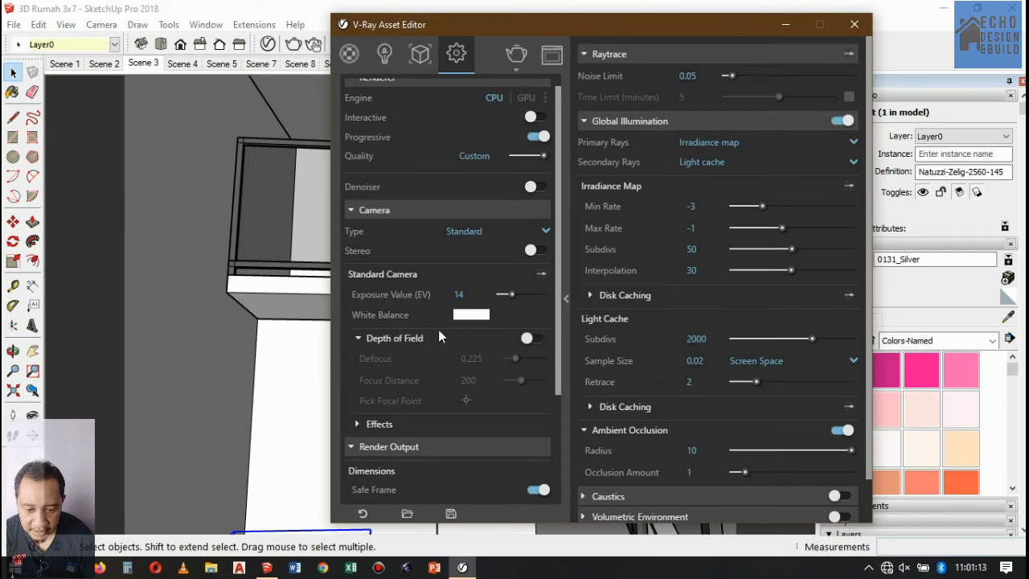
drag(559, 213, 555, 309)
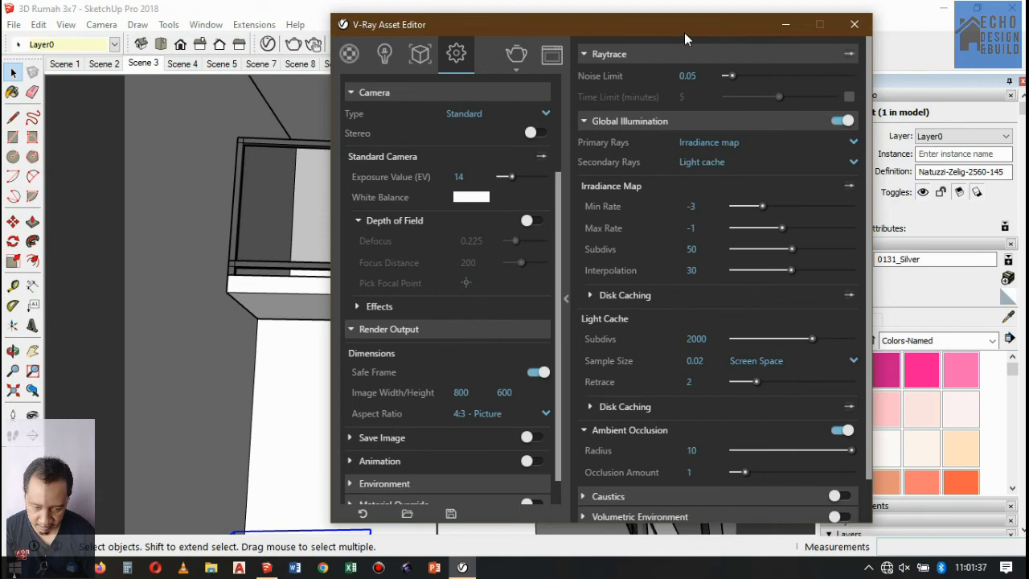
mouse_move(643, 26)
mouse_down()
mouse_move(530, 57)
mouse_move(492, 43)
mouse_move(495, 24)
mouse_up()
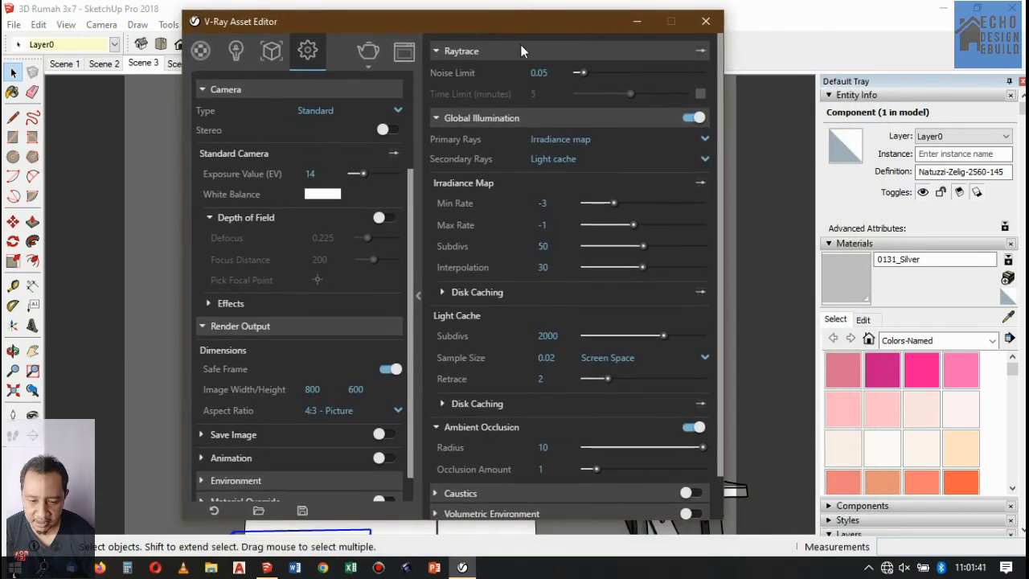